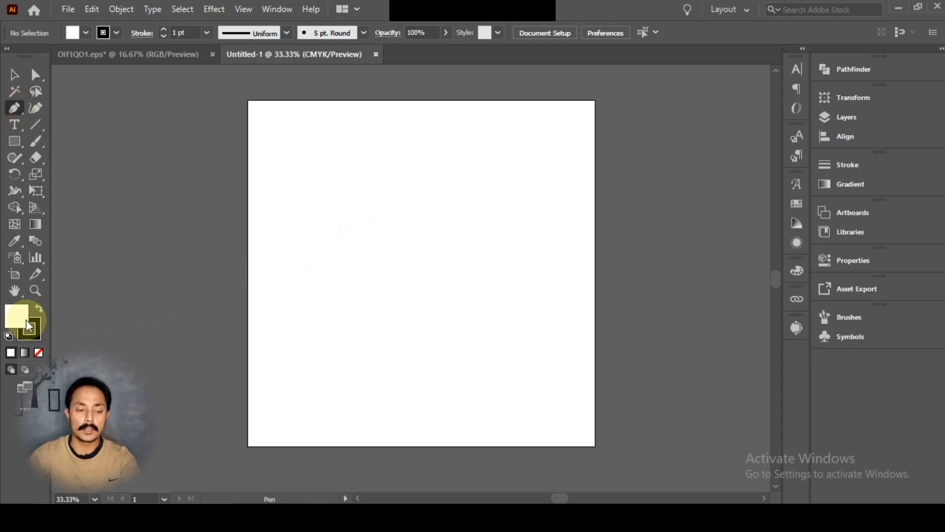
# Set the fill colour to none, keeping the black 1 pt stroke
pyautogui.click(38, 353)
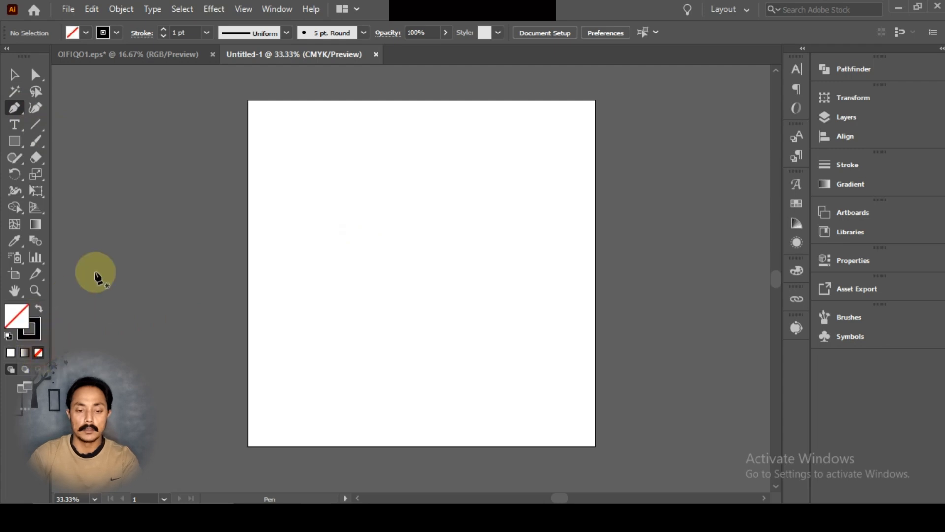
# Draw a downward-pointing triangle from straight Pen tool segments, starting with a horizontal upper edge
pyautogui.click(313, 236)
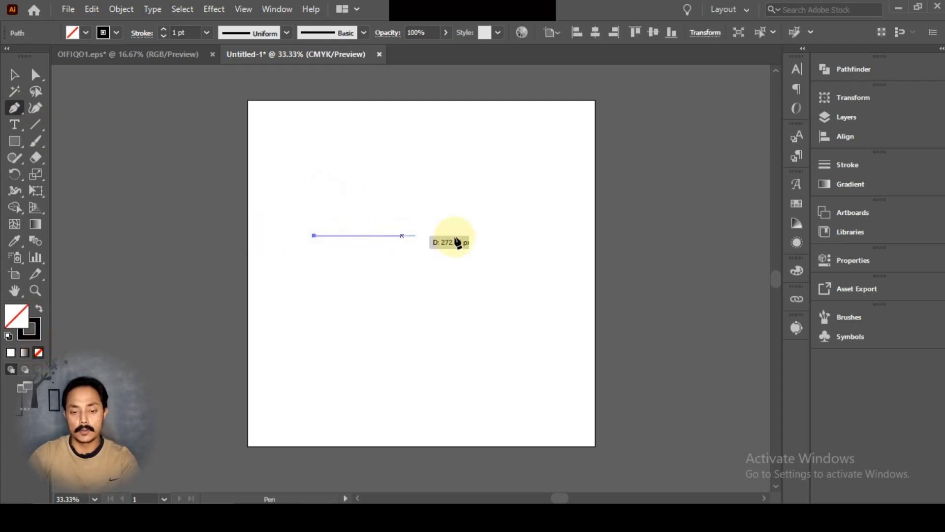
pyautogui.click(528, 236)
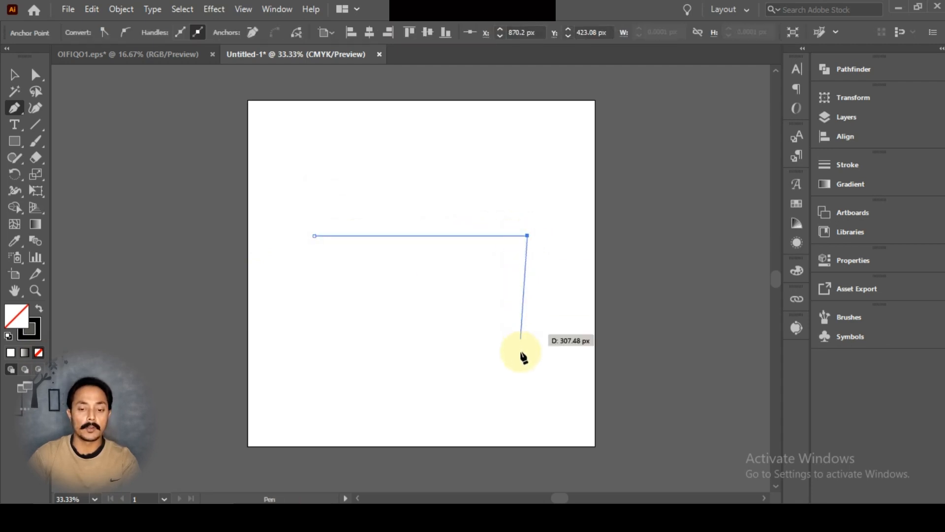
pyautogui.click(404, 357)
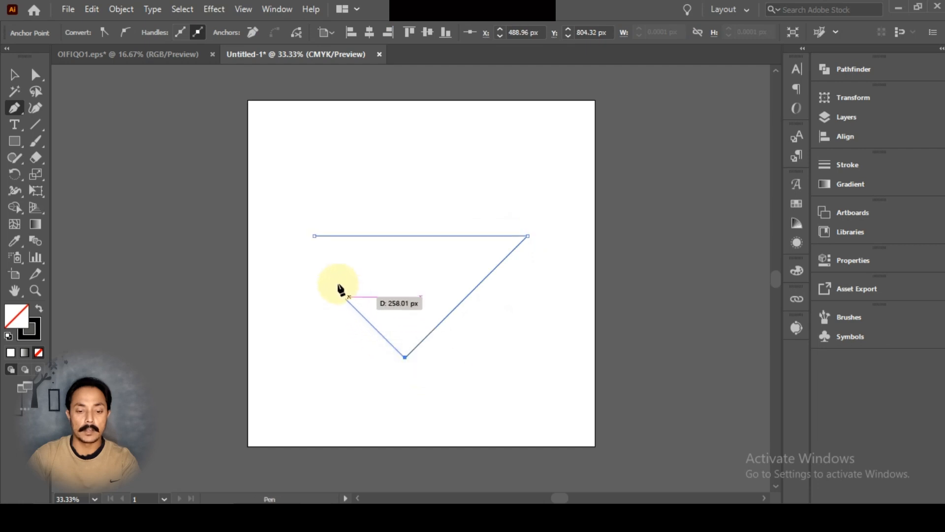
pyautogui.click(314, 237)
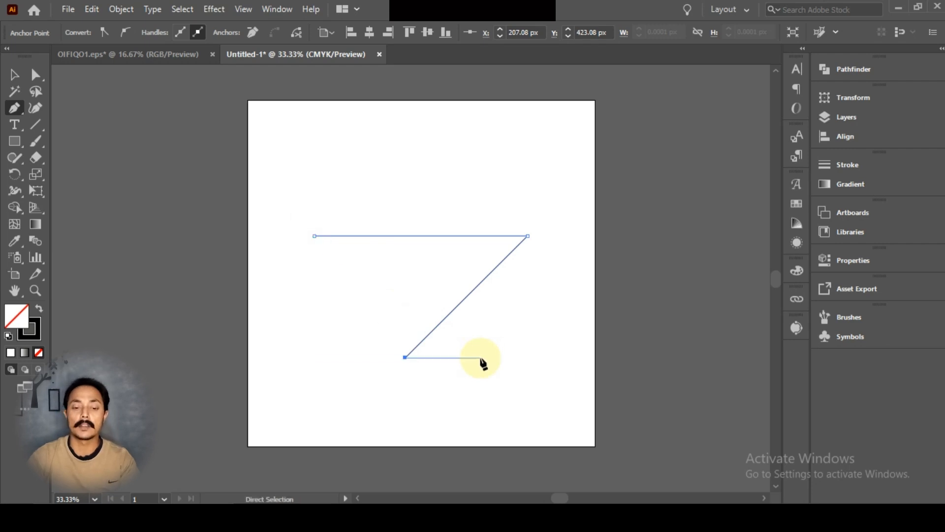
# Undo all the straight Pen segments of the triangle
pyautogui.hotkey('ctrl', 'z')
pyautogui.hotkey('ctrl', 'z')
pyautogui.hotkey('ctrl', 'z')
pyautogui.hotkey('ctrl', 'z')
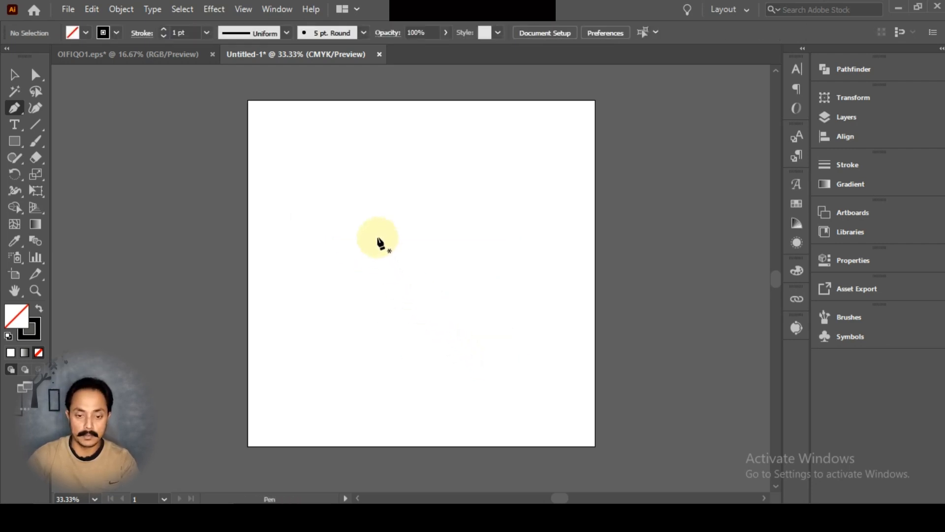
# Draw a closed, upright leaf shape about 172 by 436 px with two curved Pen tool segments
pyautogui.click(358, 184)
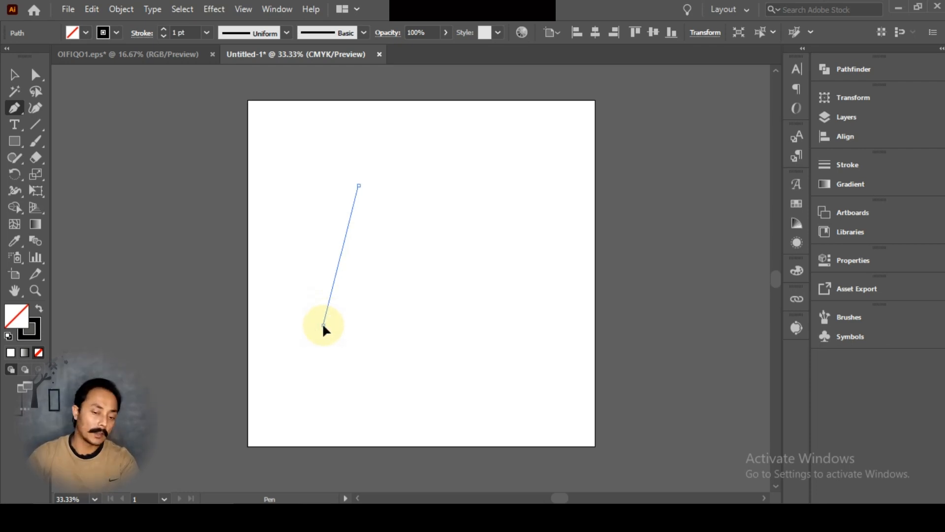
pyautogui.moveTo(323, 325); pyautogui.dragTo(360, 403)
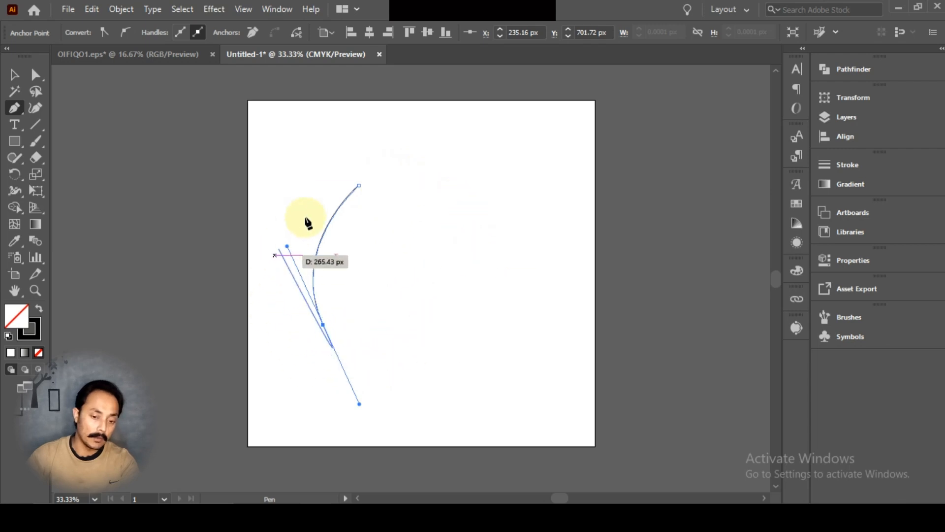
pyautogui.scroll(1, 327, 339)
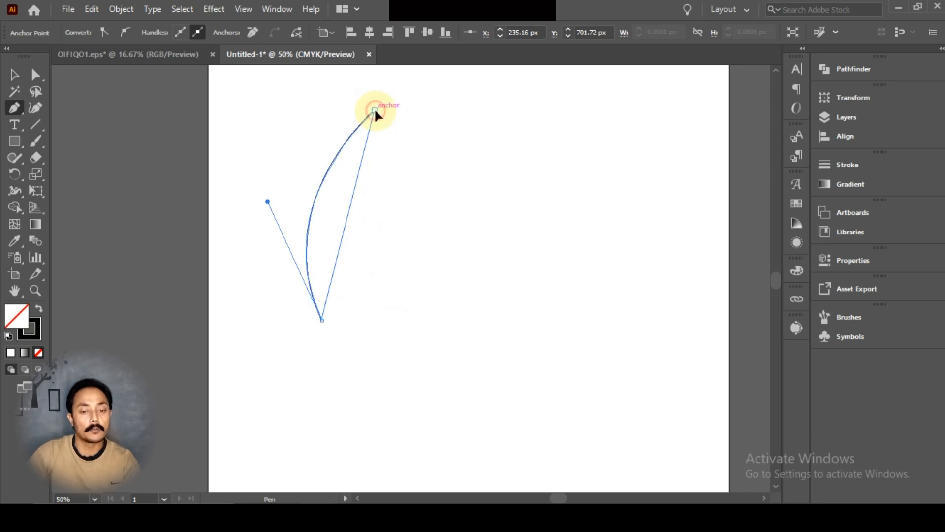
pyautogui.moveTo(375, 108); pyautogui.dragTo(333, 214)
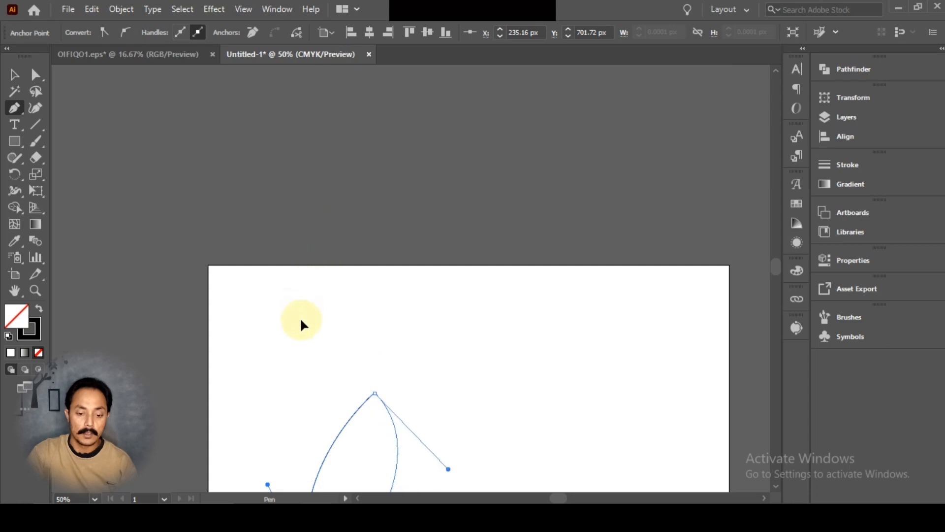
pyautogui.moveTo(301, 325); pyautogui.dragTo(323, 274)
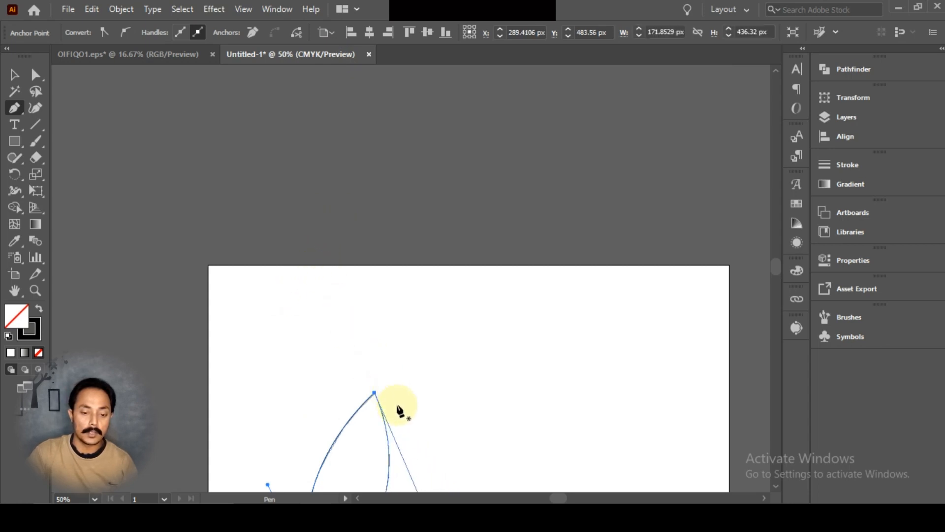
# Rotate the leaf shape clockwise until its two pointed ends lie level
pyautogui.scroll(-3, 400, 411)
pyautogui.scroll(-1, 399, 409)
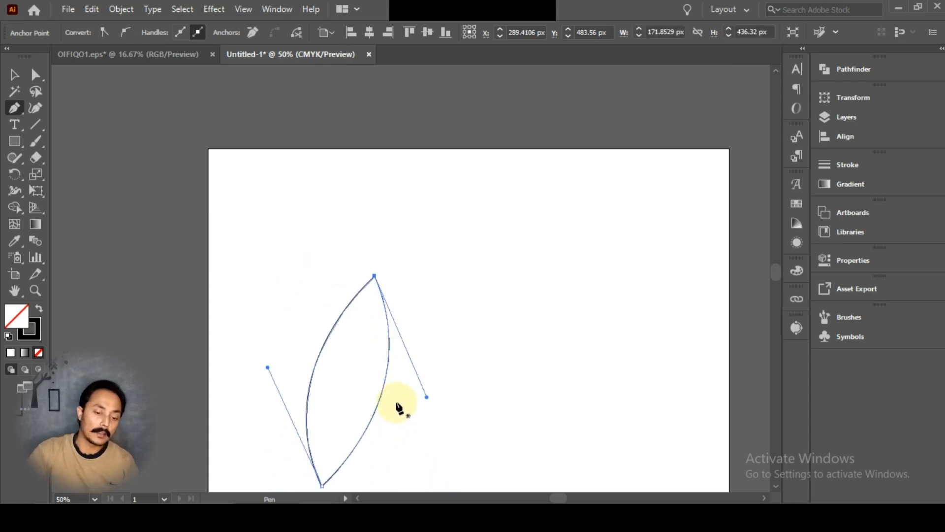
pyautogui.scroll(-3, 398, 407)
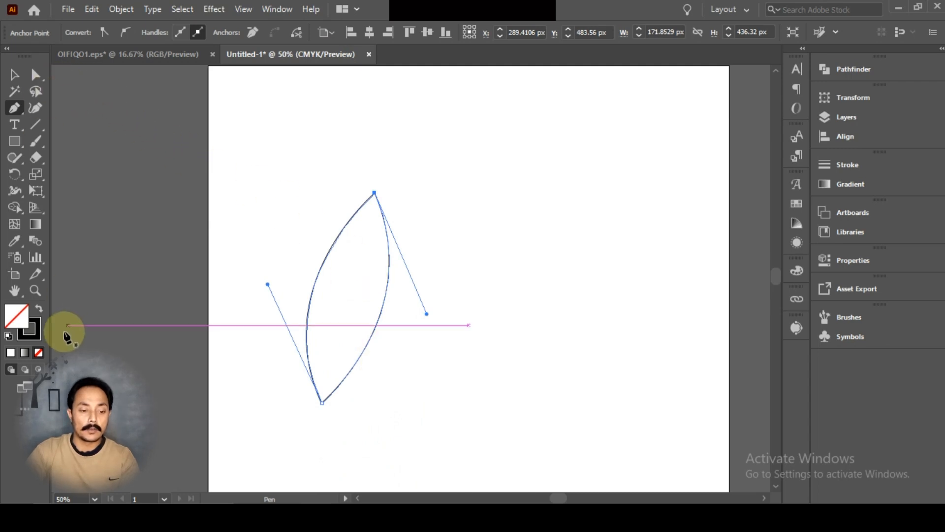
pyautogui.click(19, 80)
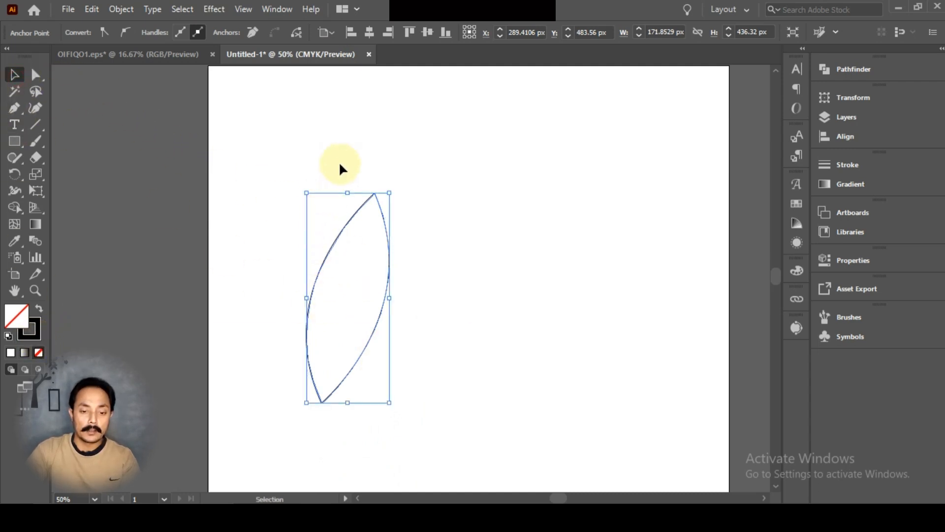
pyautogui.moveTo(398, 192); pyautogui.dragTo(533, 335)
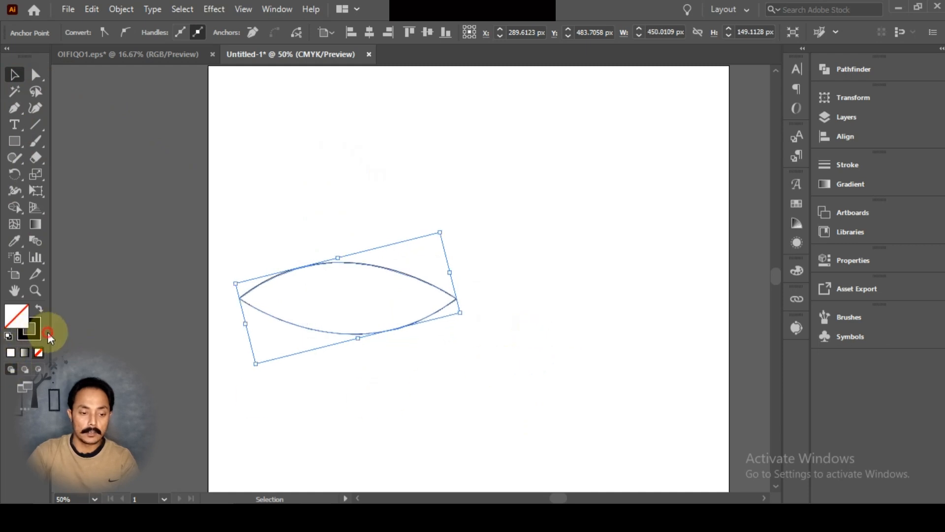
# Change the stroke colour of the leaf shape to a bright pinkish red (FF0B51)
pyautogui.click(32, 342)
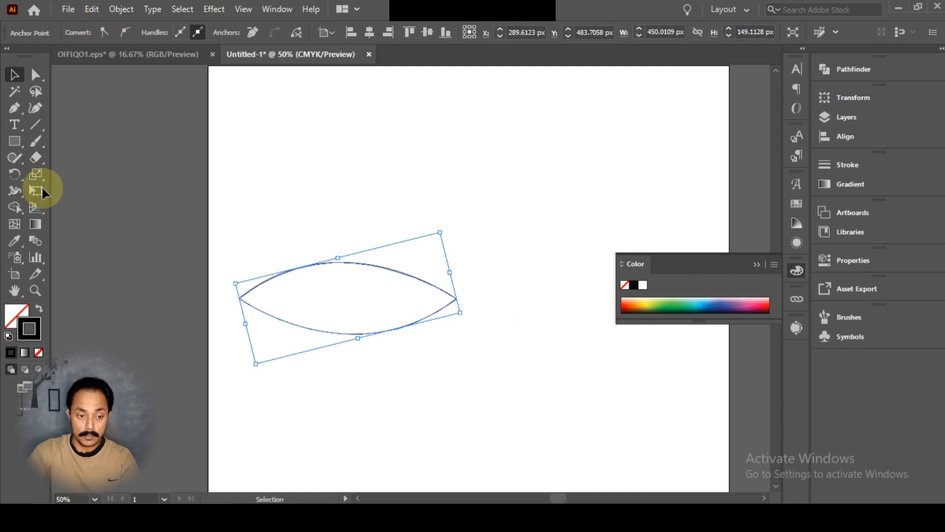
pyautogui.click(15, 142)
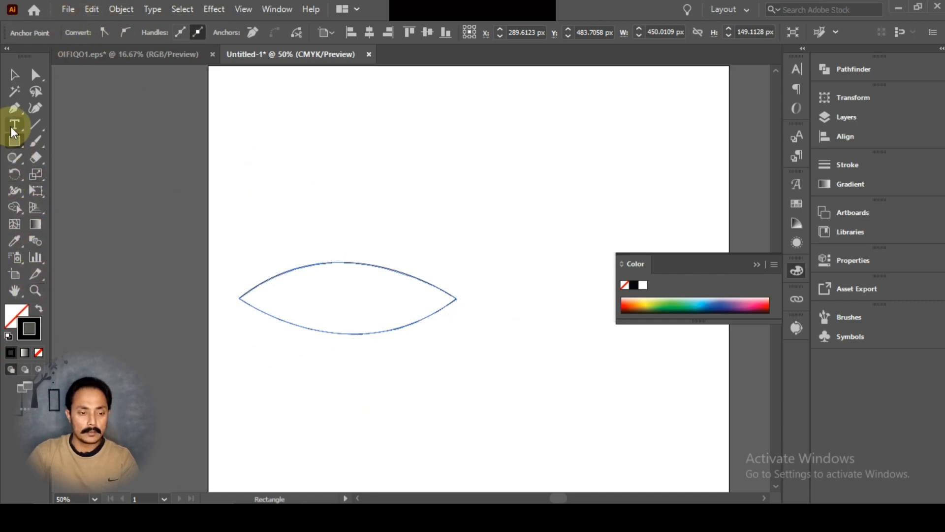
pyautogui.click(14, 112)
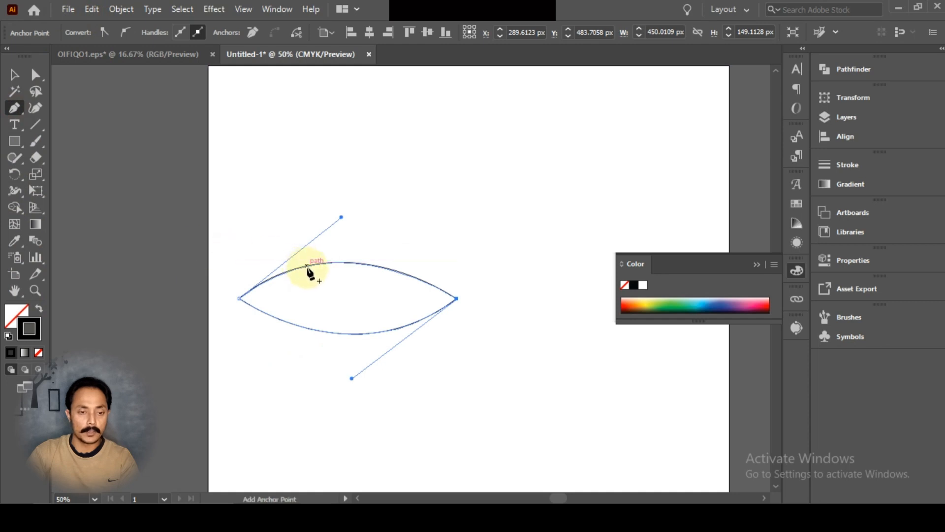
pyautogui.doubleClick(38, 337)
pyautogui.moveTo(622, 328)
pyautogui.mouseDown()
pyautogui.moveTo(689, 270)
pyautogui.moveTo(730, 199)
pyautogui.mouseUp()
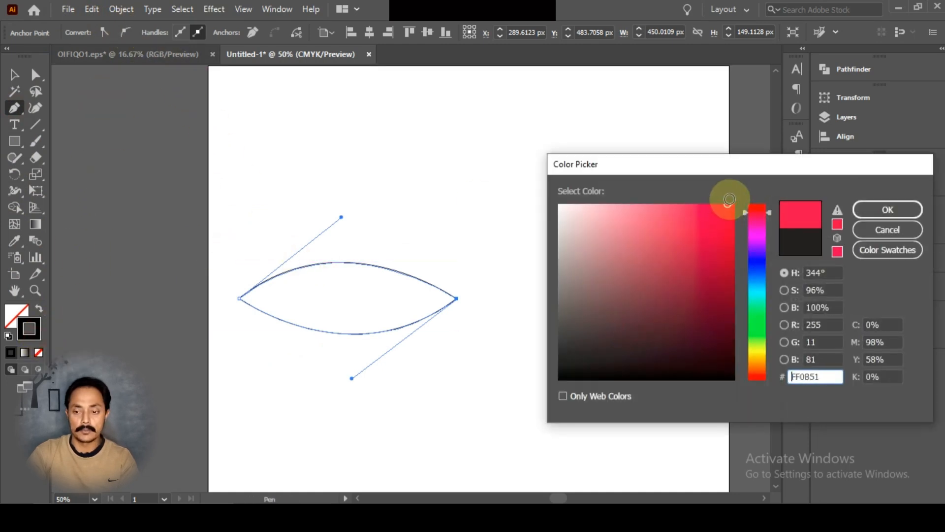
pyautogui.click(882, 208)
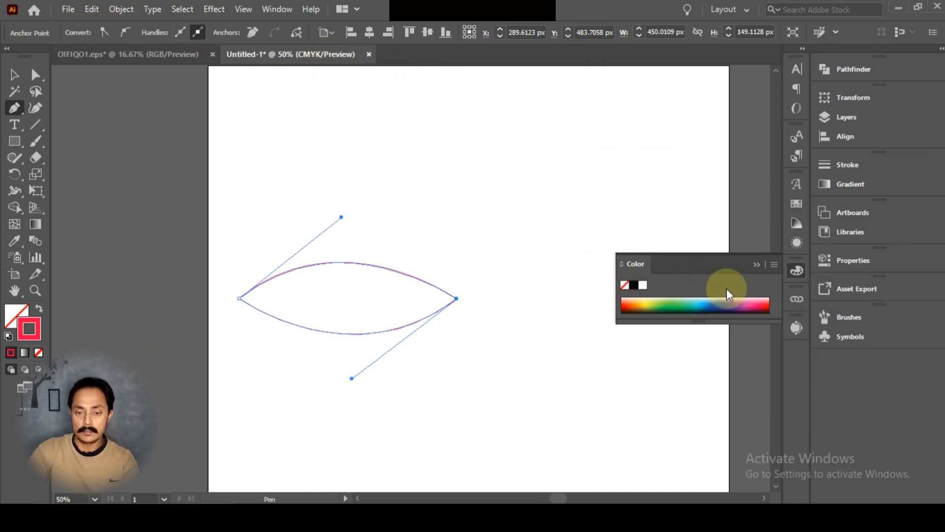
pyautogui.click(757, 264)
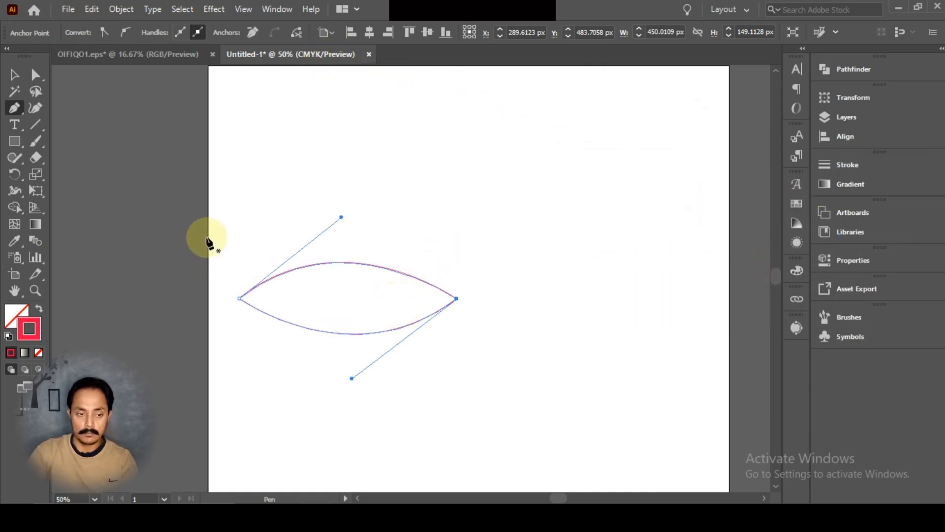
# Select the red-outlined leaf shape and delete it from the artboard
pyautogui.click(15, 75)
pyautogui.click(367, 312)
pyautogui.scroll(2, 397, 338)
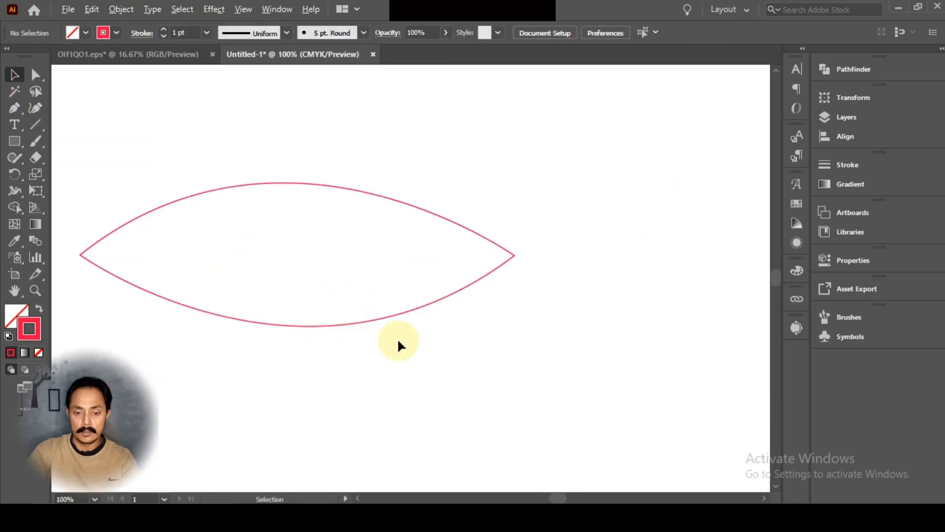
pyautogui.moveTo(397, 250); pyautogui.dragTo(436, 377)
pyautogui.scroll(-1, 436, 377)
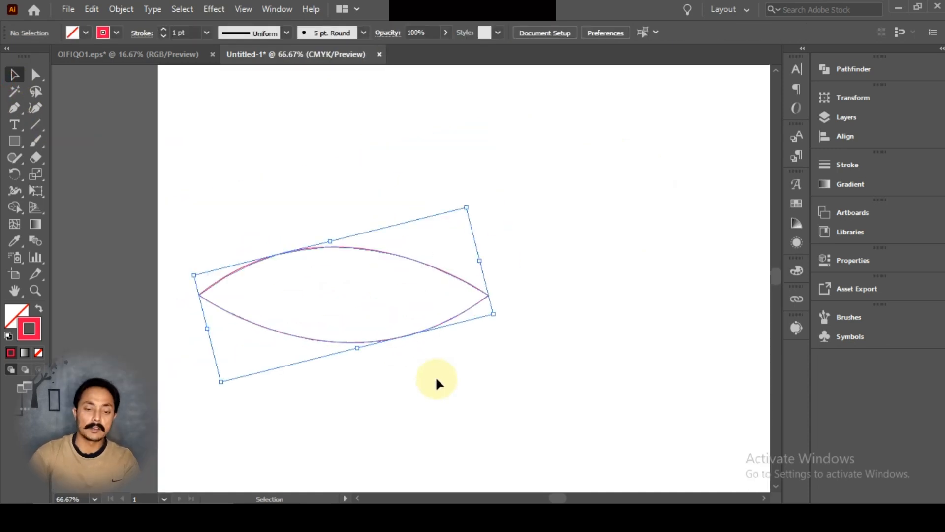
pyautogui.press('Delete')
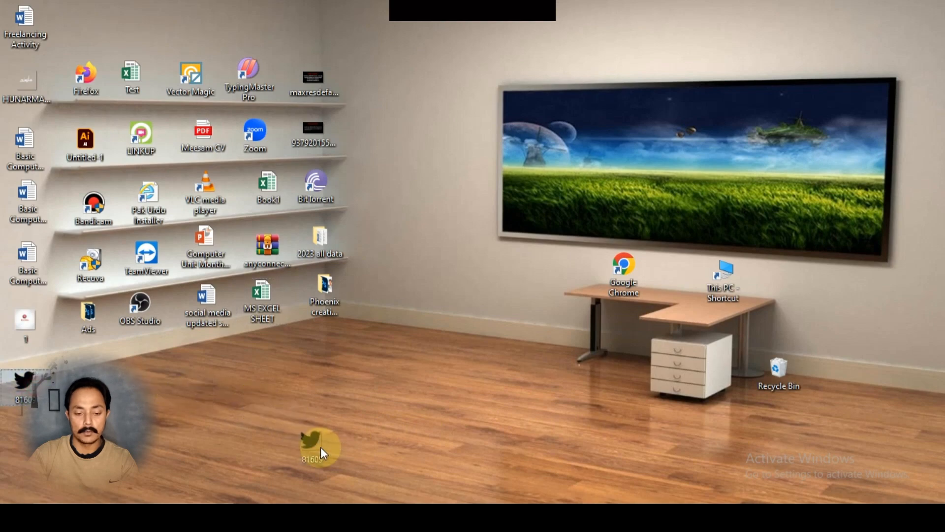
# Place the bird image 81609.png from the Windows desktop onto the artboard in Illustrator and position it near the centre
pyautogui.moveTo(25, 386); pyautogui.dragTo(402, 312)
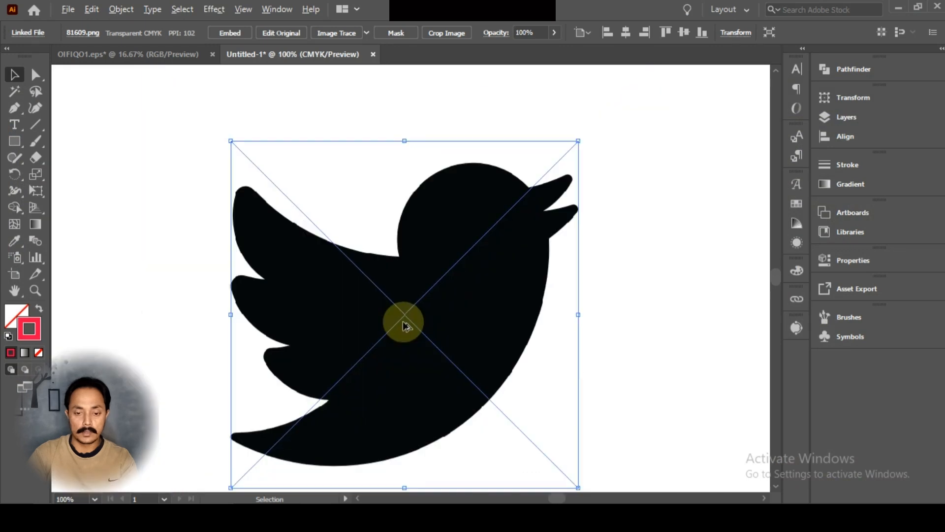
pyautogui.scroll(-2, 422, 302)
pyautogui.moveTo(417, 298); pyautogui.dragTo(466, 296)
pyautogui.scroll(1, 436, 326)
pyautogui.scroll(-2, 436, 324)
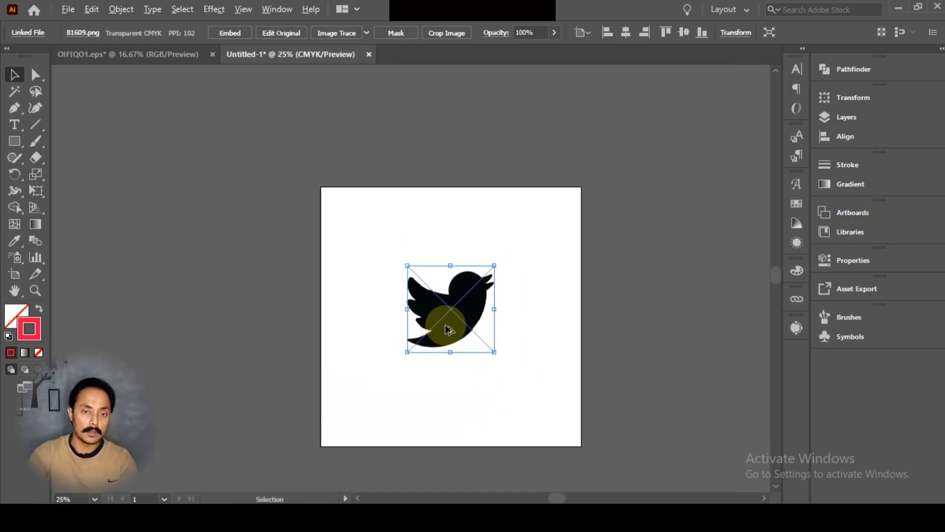
pyautogui.scroll(2, 464, 326)
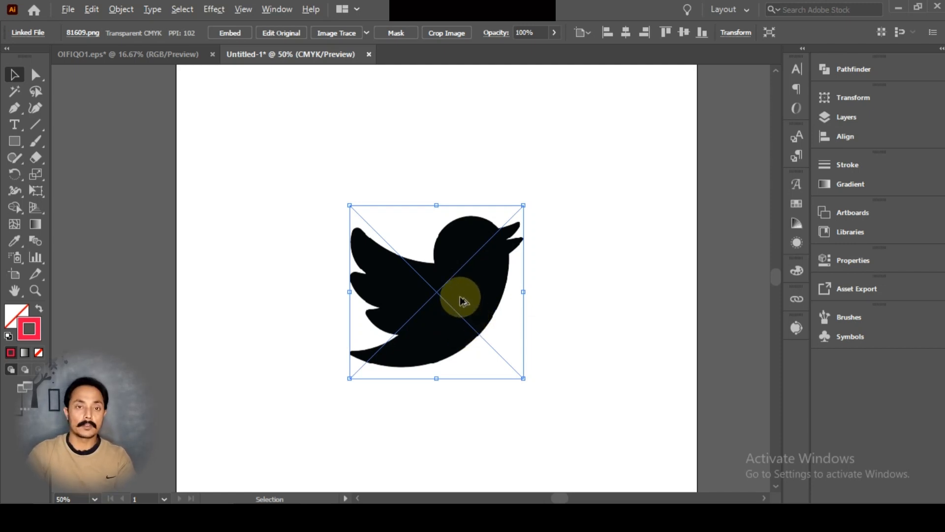
pyautogui.scroll(-1, 460, 296)
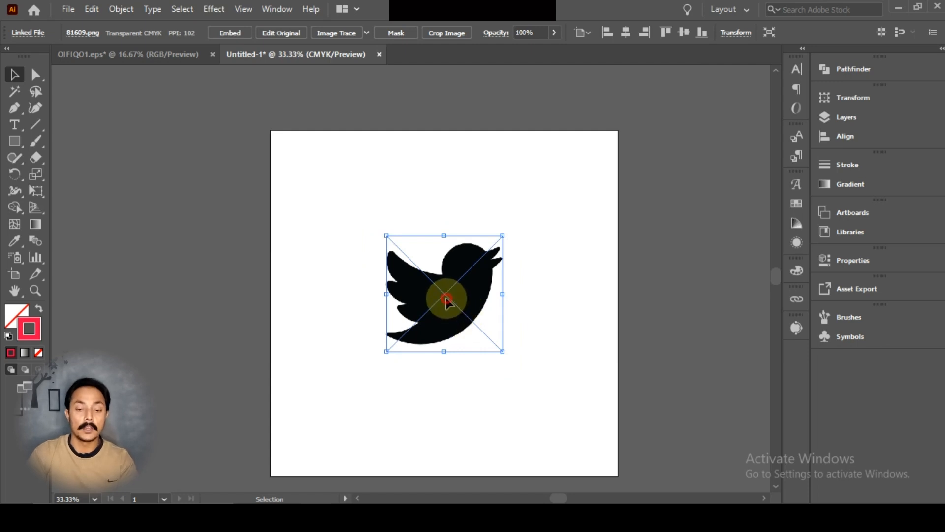
pyautogui.moveTo(446, 299); pyautogui.dragTo(461, 299)
pyautogui.scroll(-1, 508, 247)
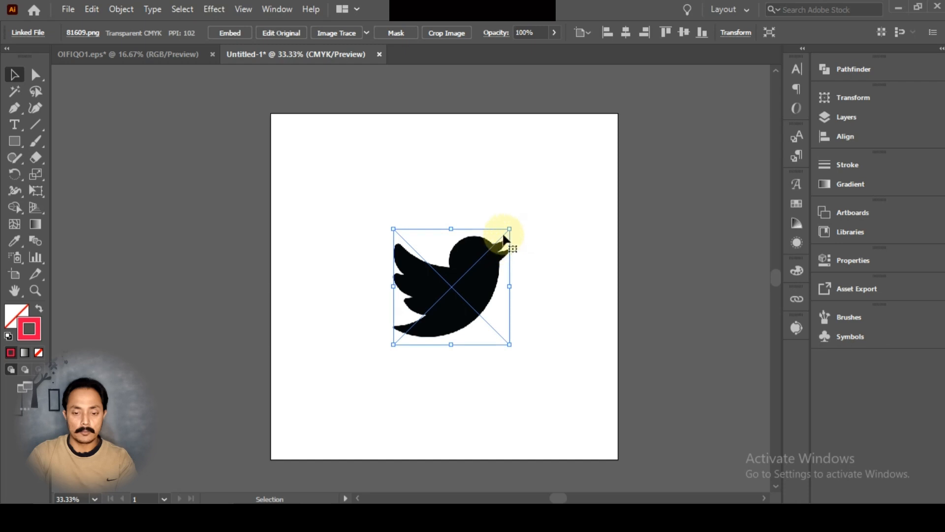
# Start a Pen tool path at the bird's upper wing tip and trace the wing's top edge to the neck, ending in a corner point
pyautogui.click(380, 205)
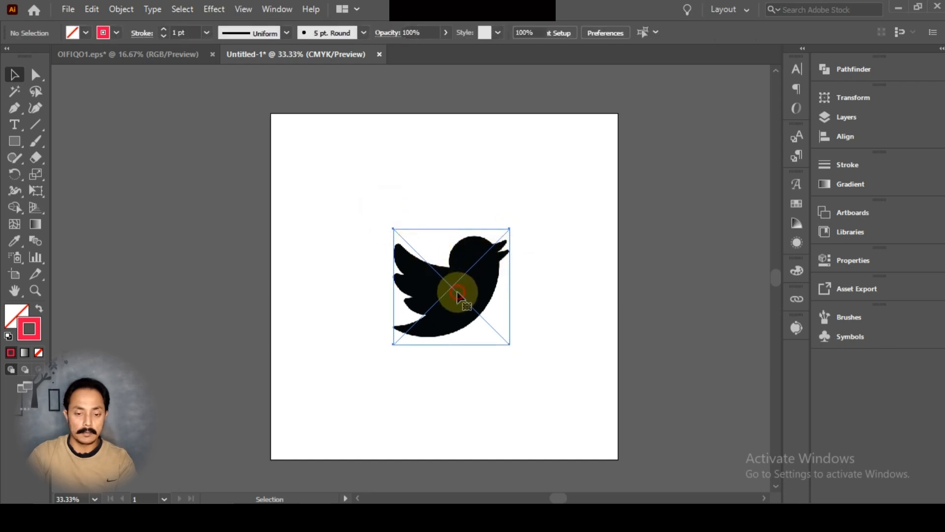
pyautogui.click(457, 291)
pyautogui.hotkey('ctrl', '+')
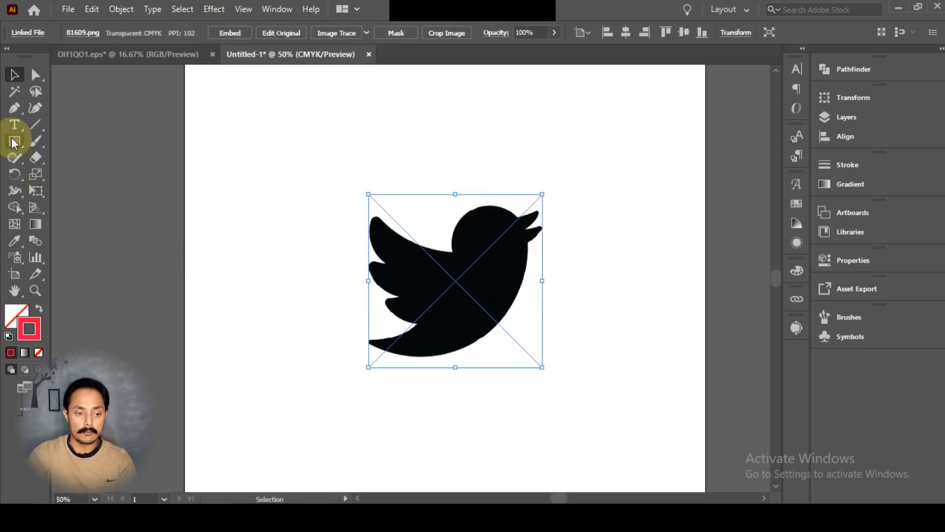
pyautogui.click(13, 109)
pyautogui.hotkey('ctrl', '+')
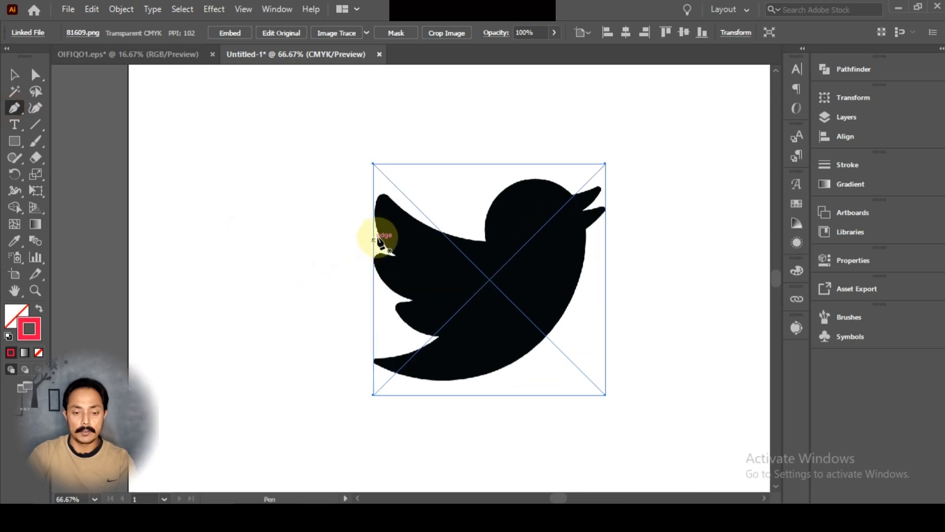
pyautogui.hotkey('ctrl', '+')
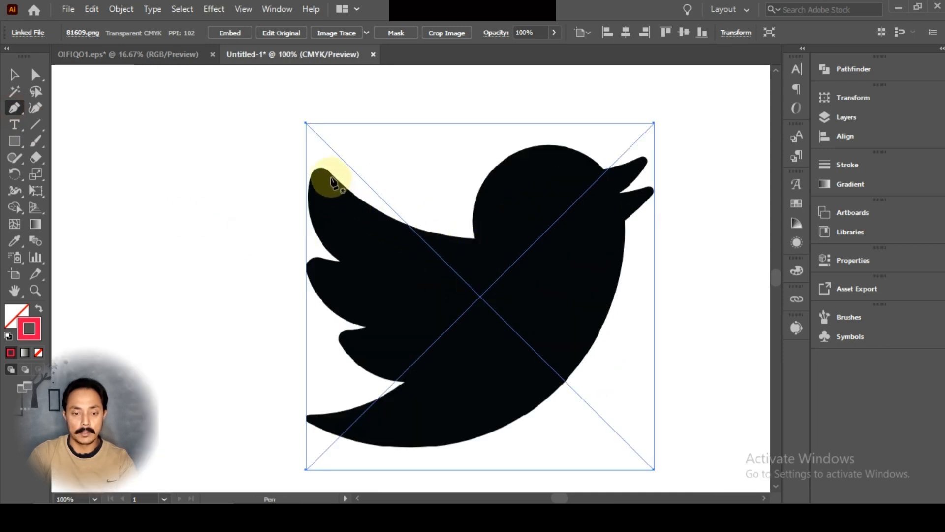
pyautogui.scroll(1, 433, 228)
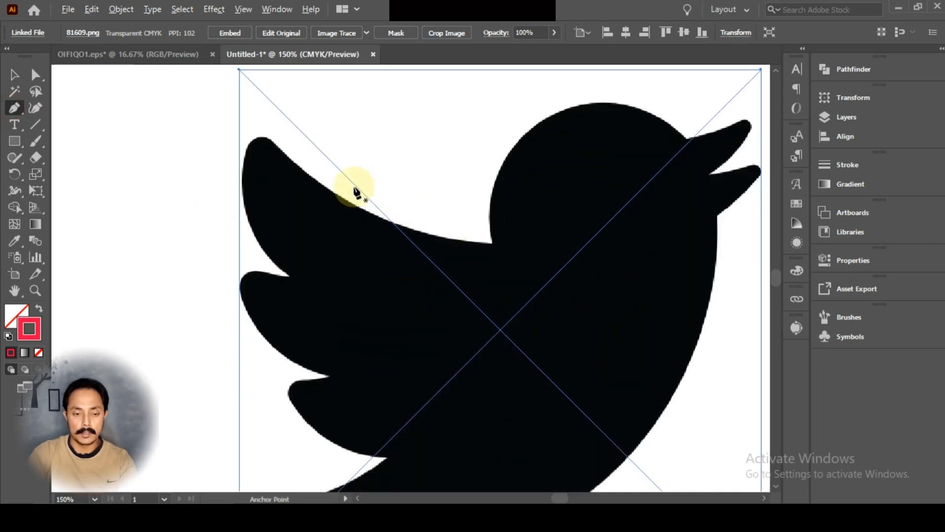
pyautogui.click(249, 145)
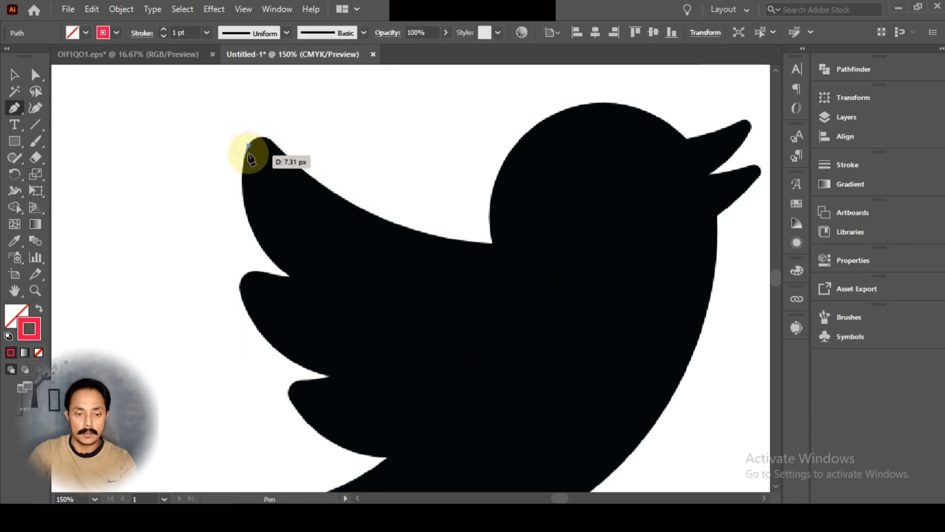
pyautogui.moveTo(273, 139); pyautogui.dragTo(276, 160)
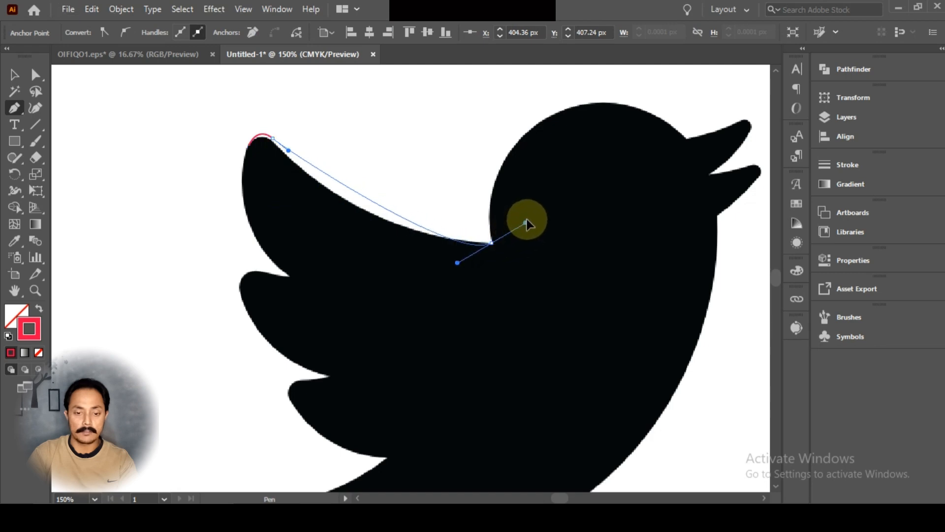
pyautogui.moveTo(526, 218); pyautogui.dragTo(656, 257)
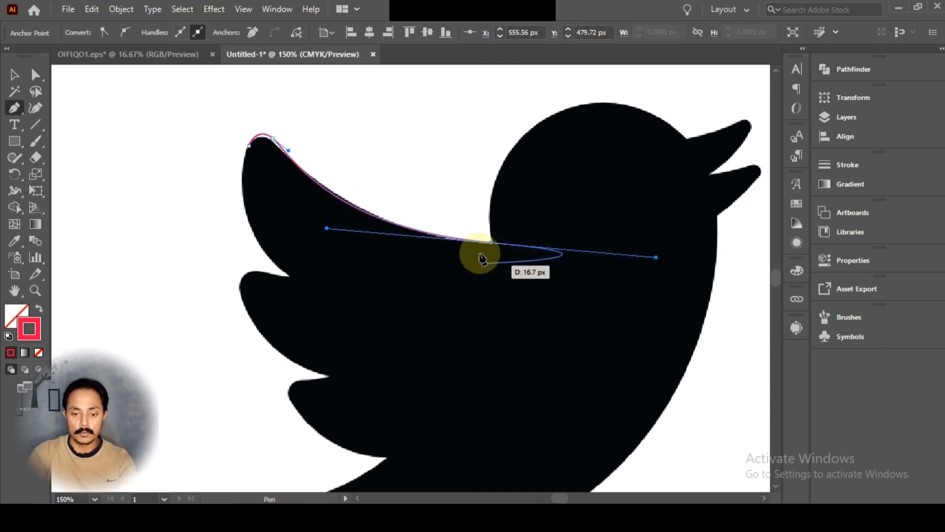
pyautogui.click(492, 243)
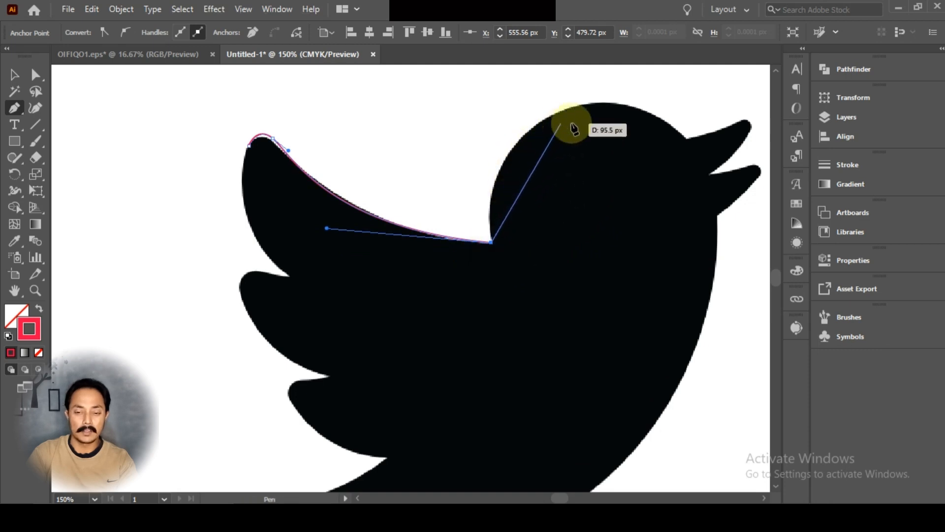
pyautogui.moveTo(689, 138); pyautogui.dragTo(709, 238)
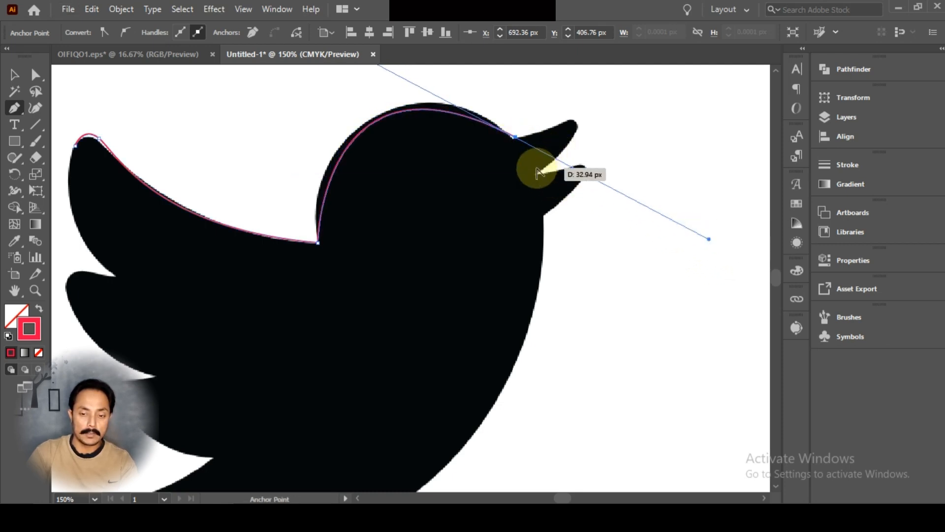
pyautogui.hotkey('ctrl', '-')
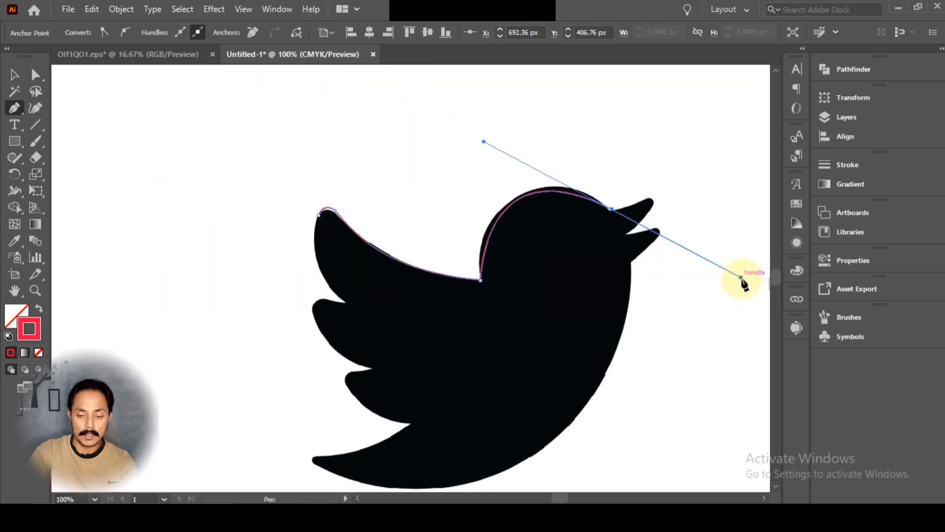
pyautogui.moveTo(741, 278); pyautogui.dragTo(639, 330)
pyautogui.hotkey('ctrl', 'z')
pyautogui.hotkey('ctrl', 'z')
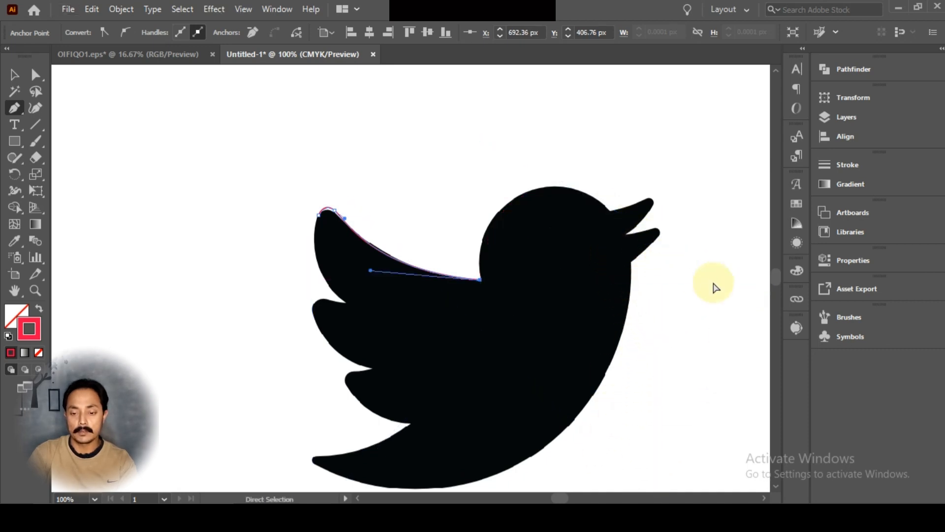
# Trace the head with a smooth anchor on its crown, then continue around both halves of the open beak to the throat
pyautogui.scroll(1, 490, 275)
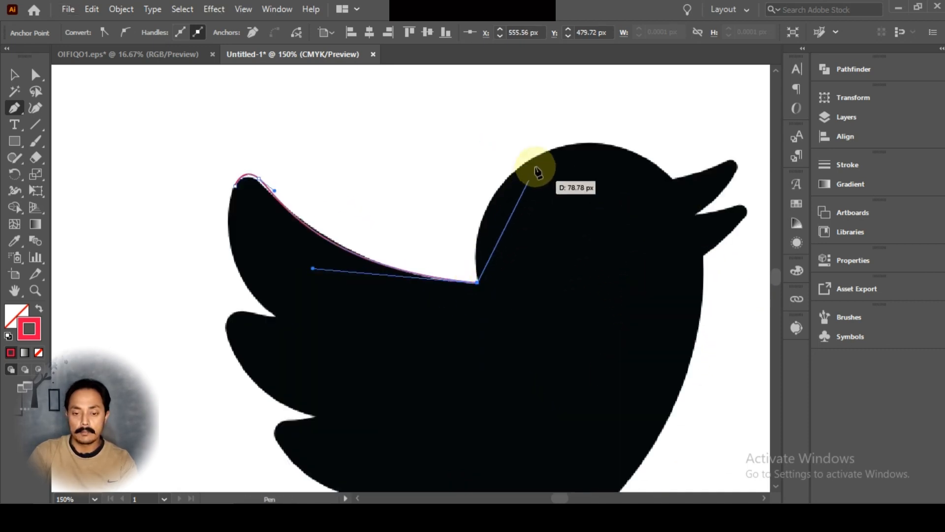
pyautogui.moveTo(555, 148); pyautogui.dragTo(650, 135)
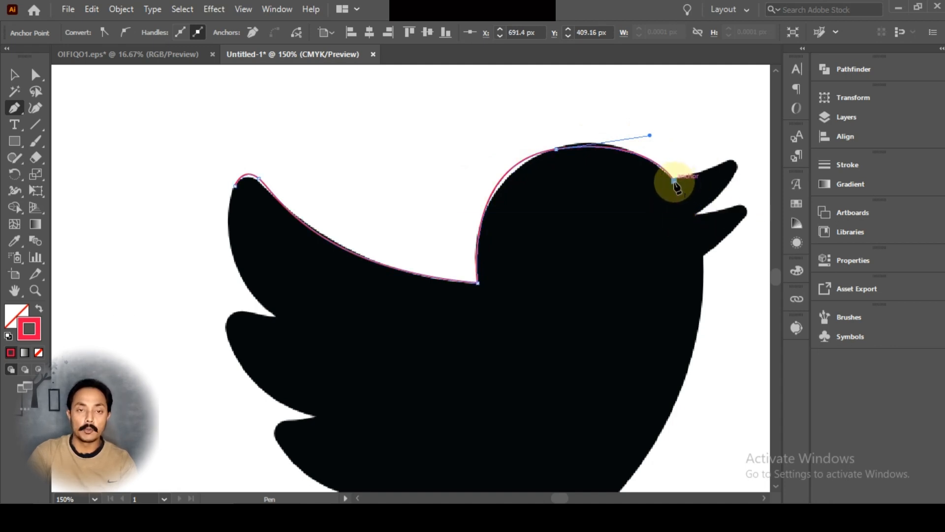
pyautogui.moveTo(674, 182); pyautogui.dragTo(731, 170)
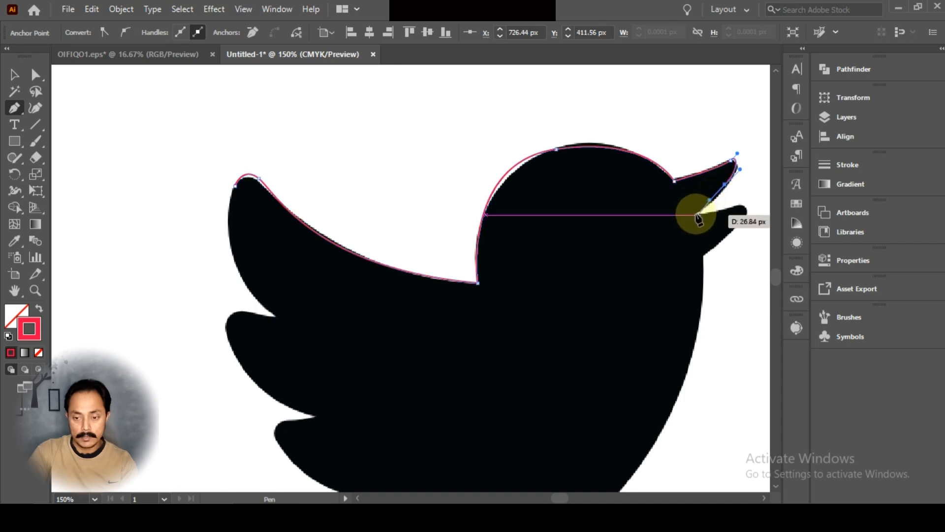
pyautogui.moveTo(694, 214); pyautogui.dragTo(743, 221)
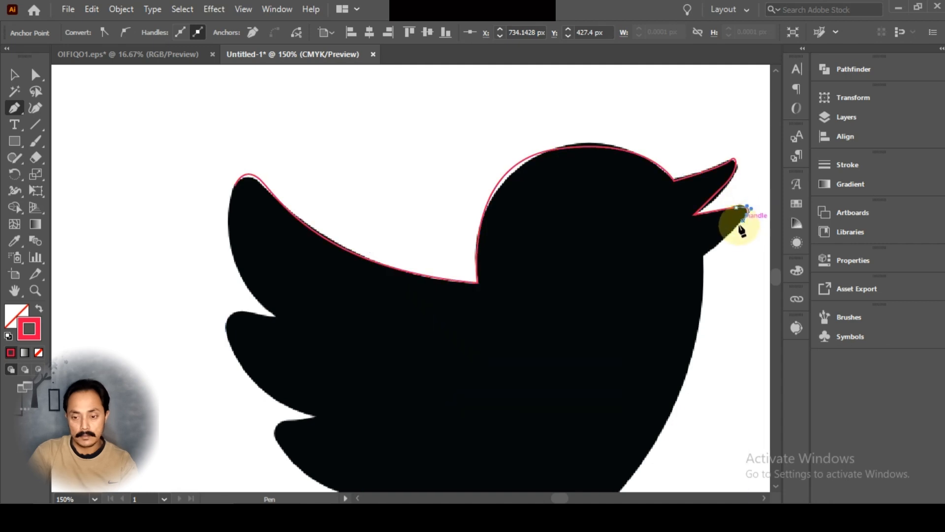
pyautogui.click(704, 257)
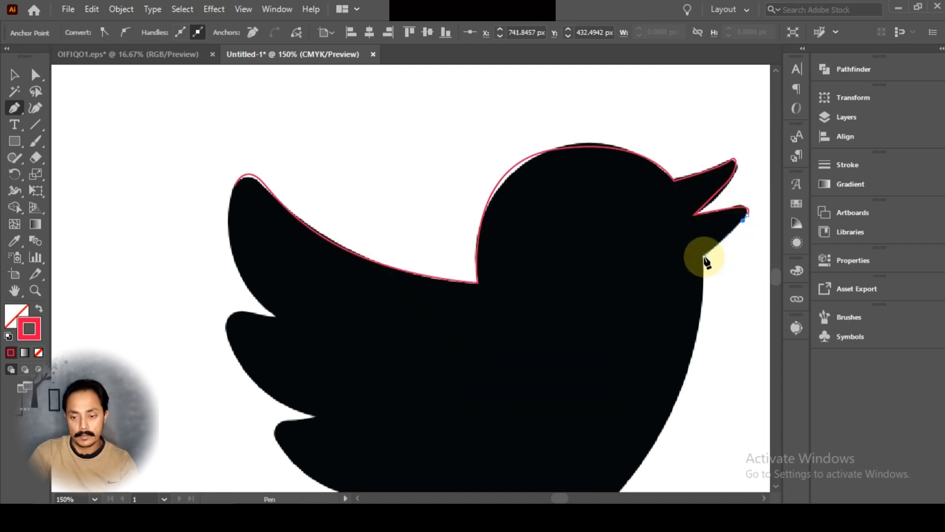
pyautogui.scroll(-3, 700, 373)
pyautogui.scroll(-3, 682, 365)
pyautogui.scroll(7, 678, 367)
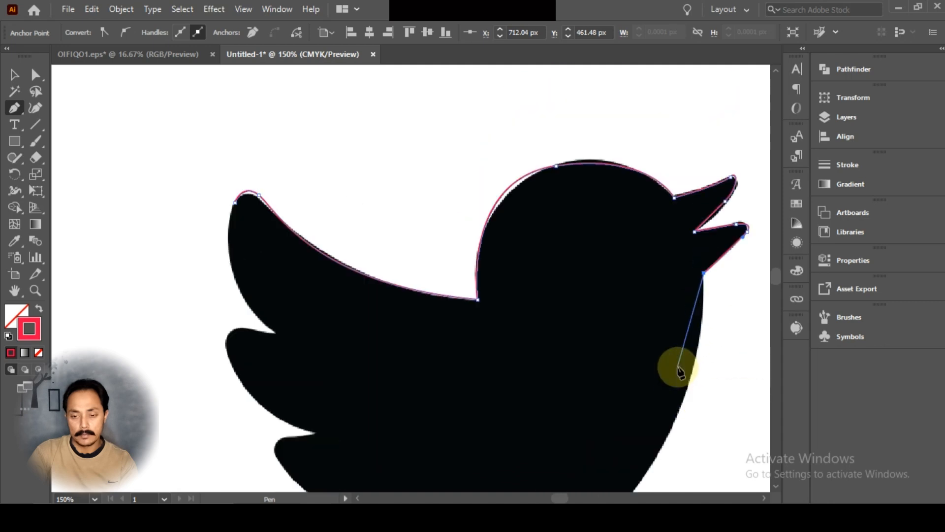
pyautogui.scroll(-3, 681, 372)
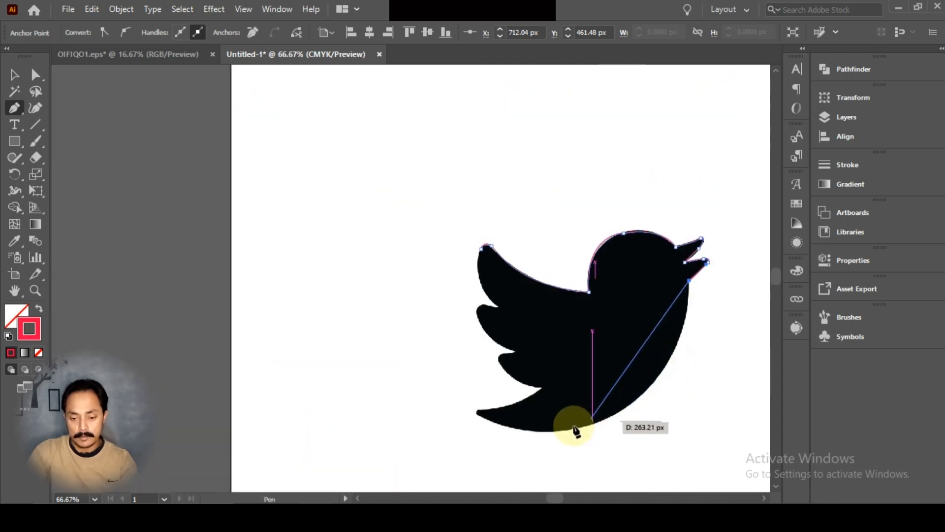
pyautogui.moveTo(476, 415); pyautogui.dragTo(268, 349)
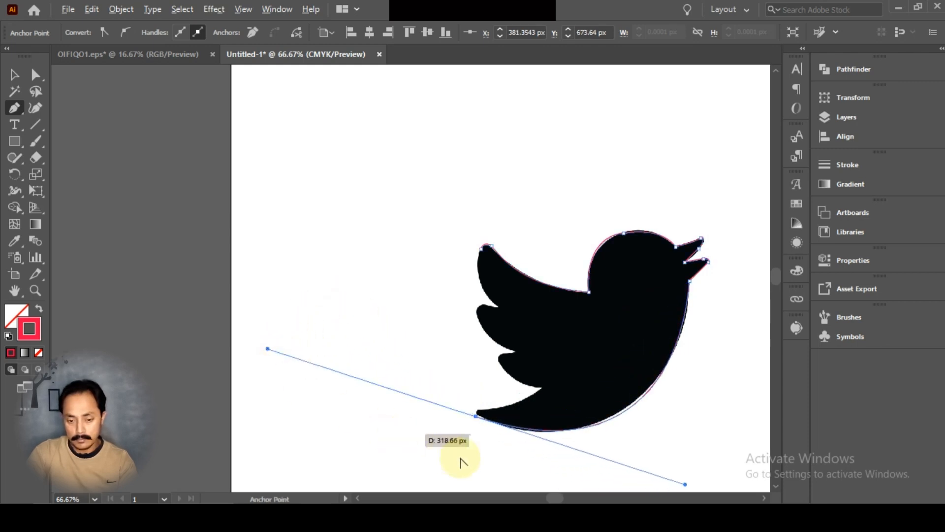
pyautogui.scroll(3, 484, 456)
pyautogui.scroll(-3, 462, 350)
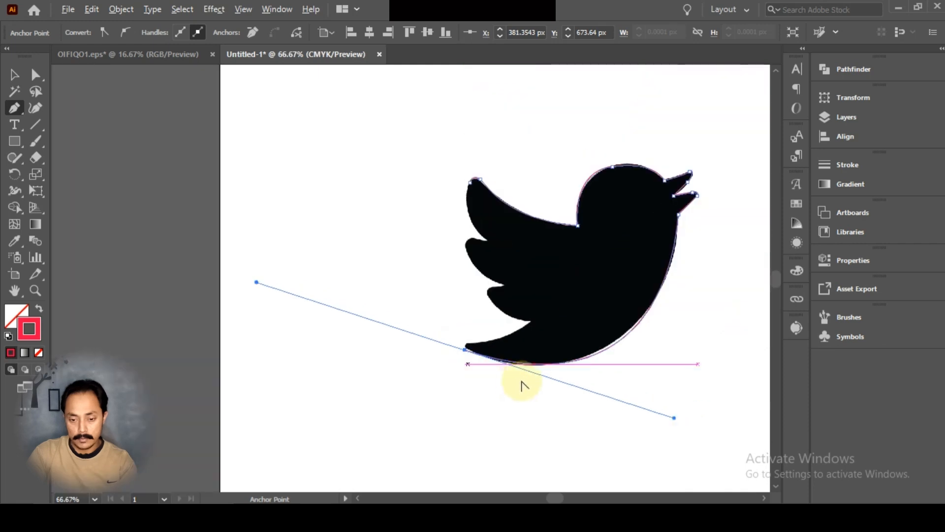
pyautogui.scroll(2, 485, 359)
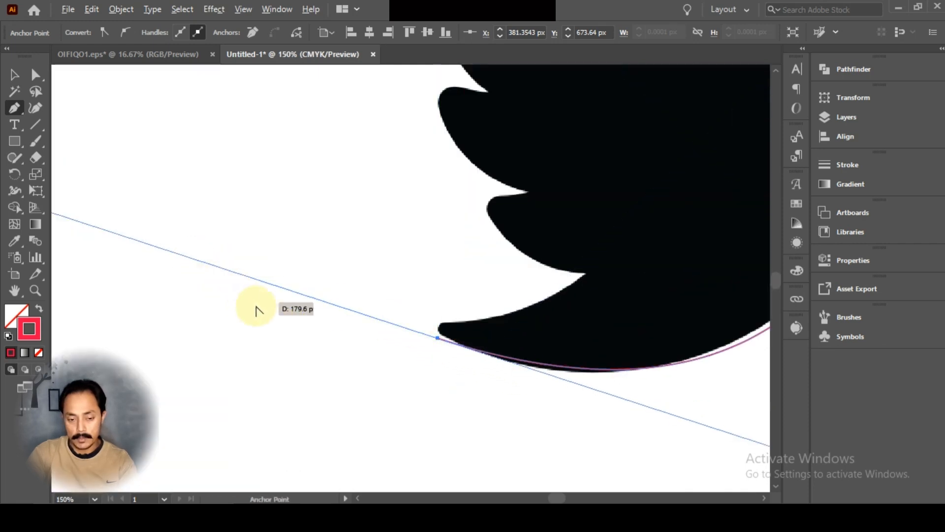
pyautogui.scroll(-6, 256, 310)
pyautogui.scroll(4, 320, 320)
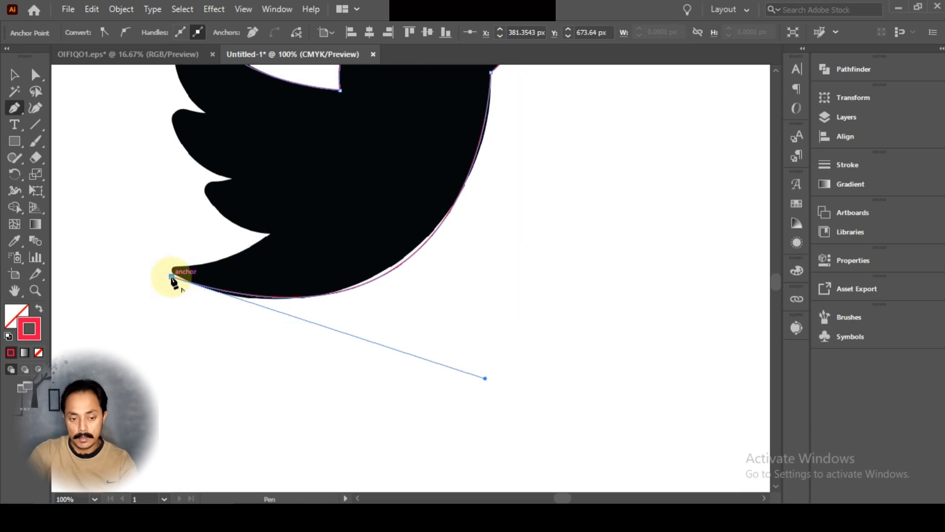
pyautogui.moveTo(219, 260)
pyautogui.mouseDown()
pyautogui.moveTo(291, 253)
pyautogui.moveTo(281, 257)
pyautogui.mouseUp()
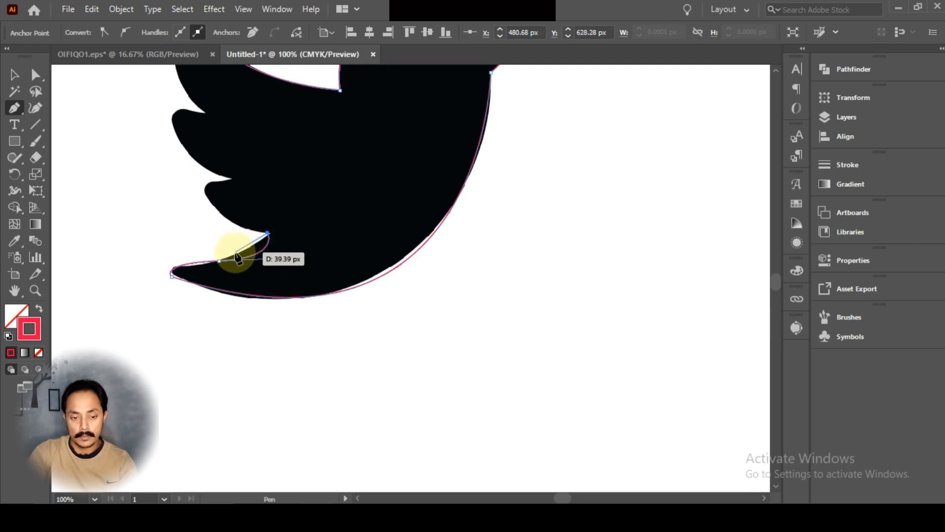
pyautogui.click(269, 235)
pyautogui.hotkey('ctrl', 'z')
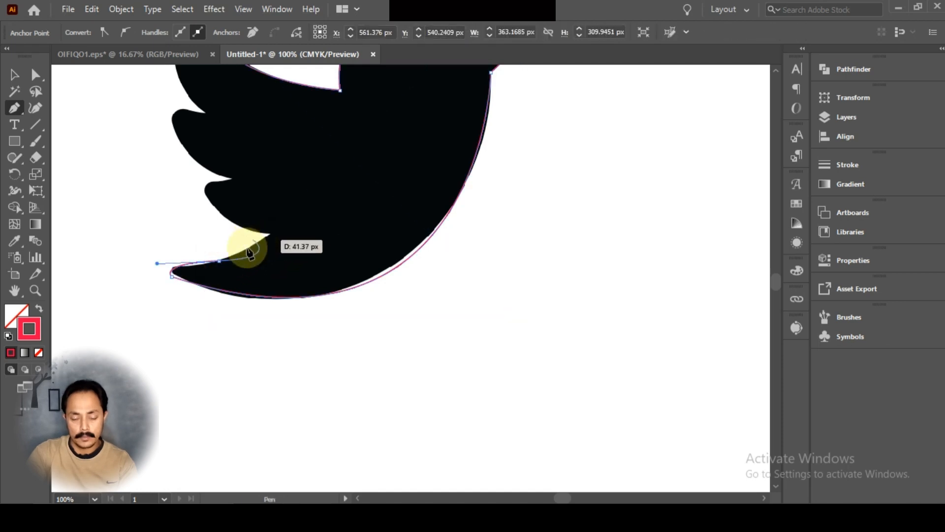
pyautogui.hotkey('ctrl', 'z')
pyautogui.hotkey('ctrl', 'z')
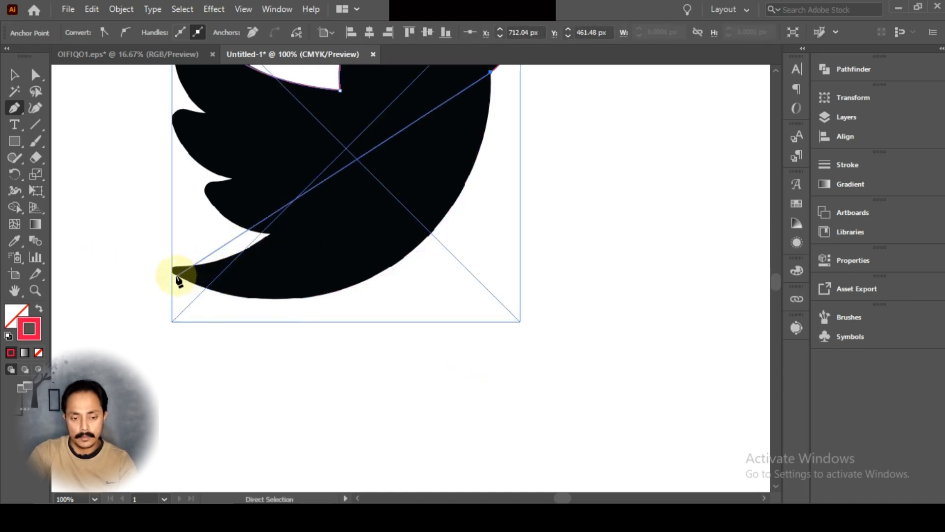
# Trace the breast and belly from the throat to the tail tip, with a smooth anchor on the lower belly
pyautogui.scroll(-3, 290, 265)
pyautogui.scroll(1, 347, 201)
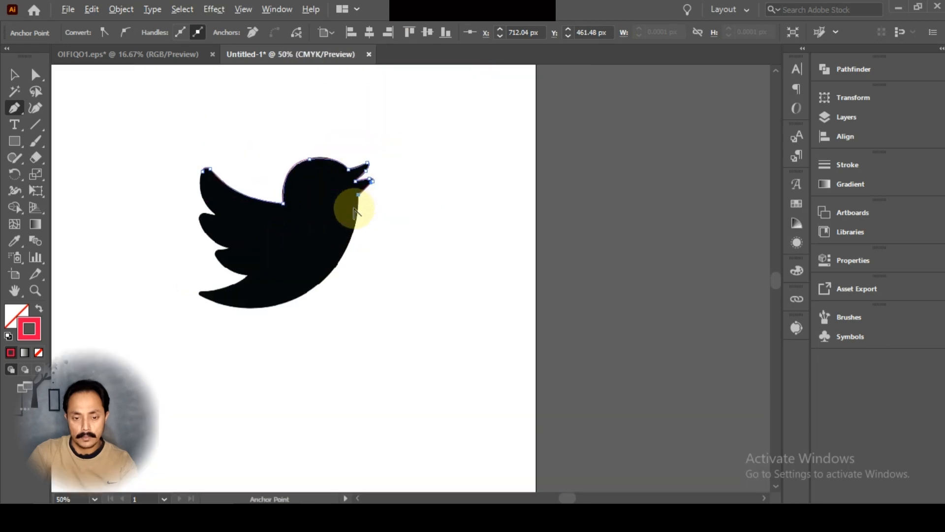
pyautogui.moveTo(316, 286); pyautogui.dragTo(268, 328)
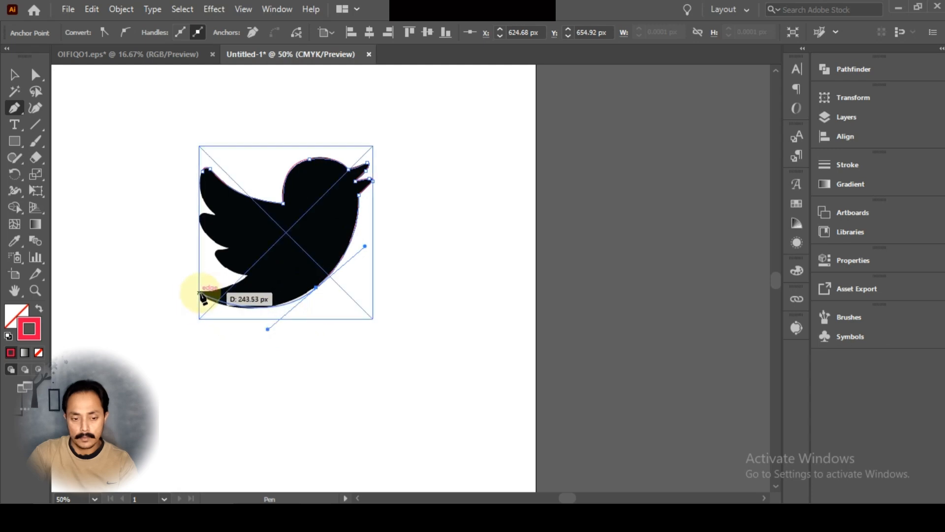
pyautogui.click(199, 292)
# Trace the tail's upper edge from its tip to the notch under the lowest wing feather, ending in a corner point
pyautogui.scroll(3, 200, 293)
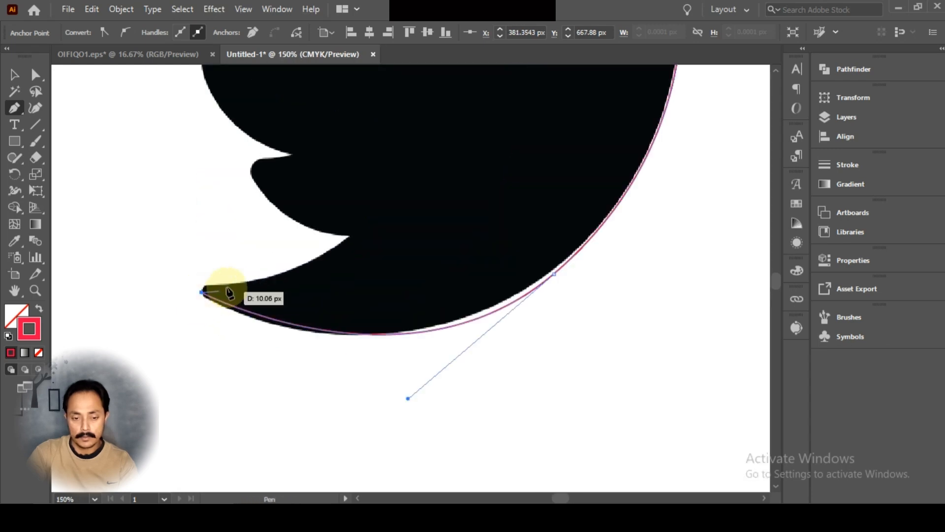
pyautogui.moveTo(348, 235); pyautogui.dragTo(360, 204)
pyautogui.click(348, 234)
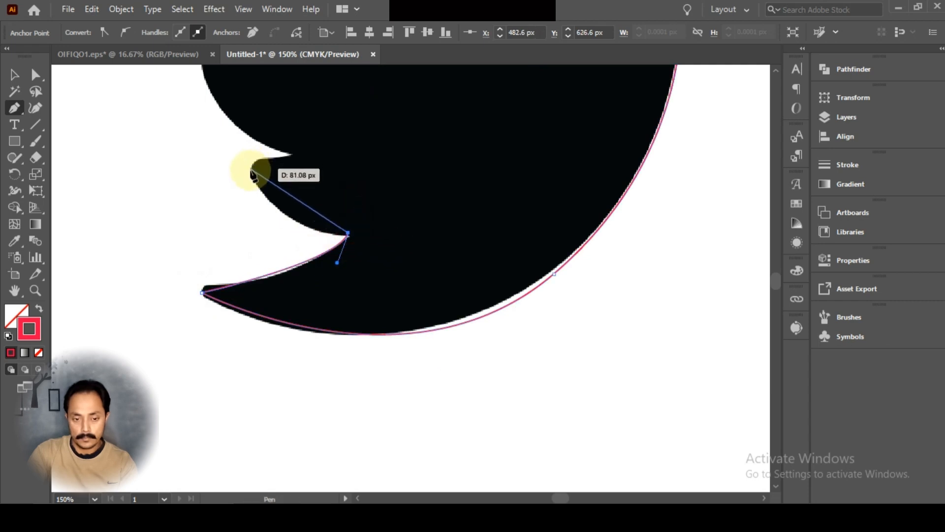
# Trace the lowest wing feather from the tail notch around its rounded tip to the notch above it
pyautogui.moveTo(252, 173); pyautogui.dragTo(218, 106)
pyautogui.click(251, 173)
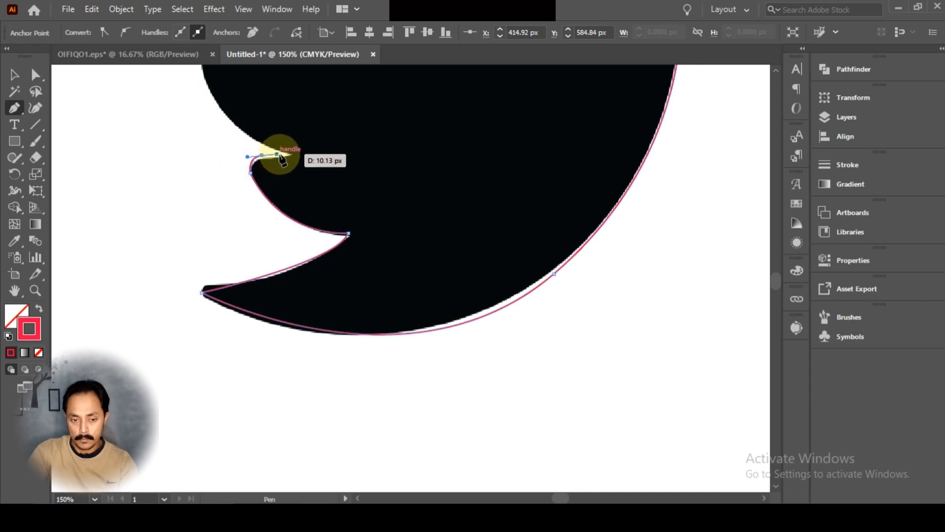
pyautogui.scroll(1, 292, 160)
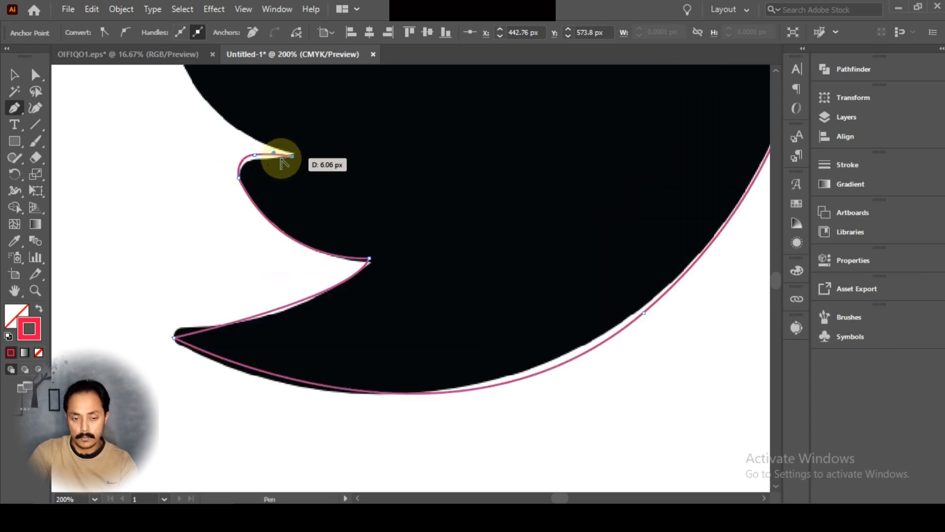
pyautogui.scroll(-4, 281, 162)
pyautogui.scroll(3, 276, 158)
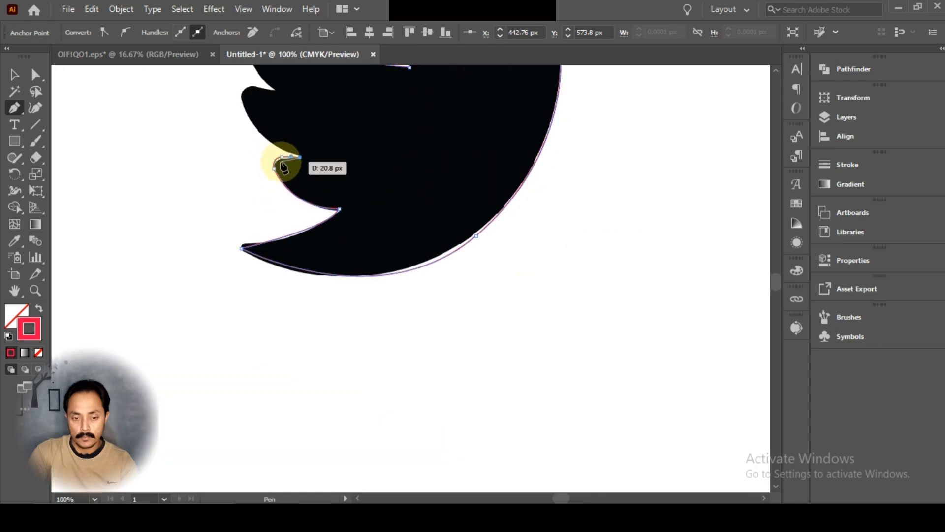
pyautogui.scroll(3, 281, 168)
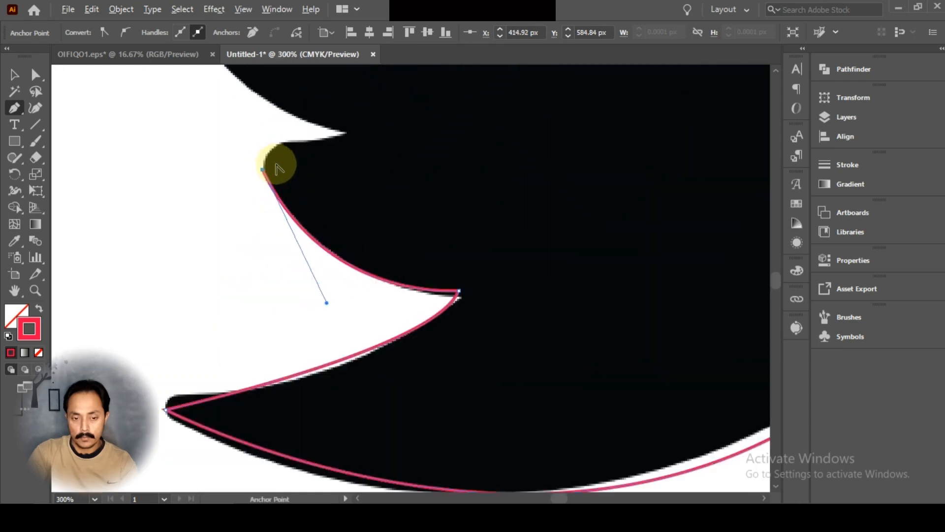
pyautogui.scroll(-1, 276, 169)
pyautogui.moveTo(267, 167); pyautogui.dragTo(321, 150)
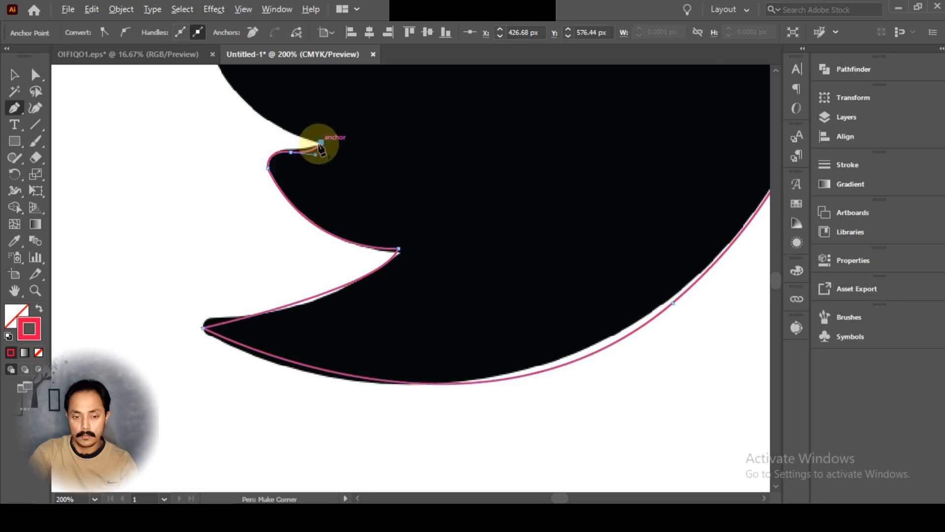
# Trace the middle wing feather from the notch below it around its tip to a corner point in the notch above
pyautogui.scroll(-1, 320, 148)
pyautogui.scroll(-5, 312, 143)
pyautogui.scroll(3, 311, 147)
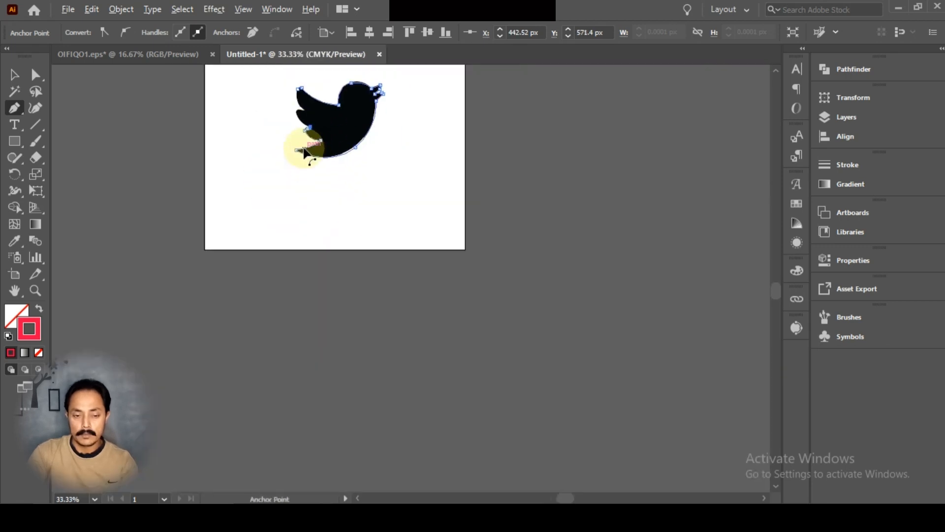
pyautogui.scroll(2, 312, 143)
pyautogui.scroll(2, 312, 143)
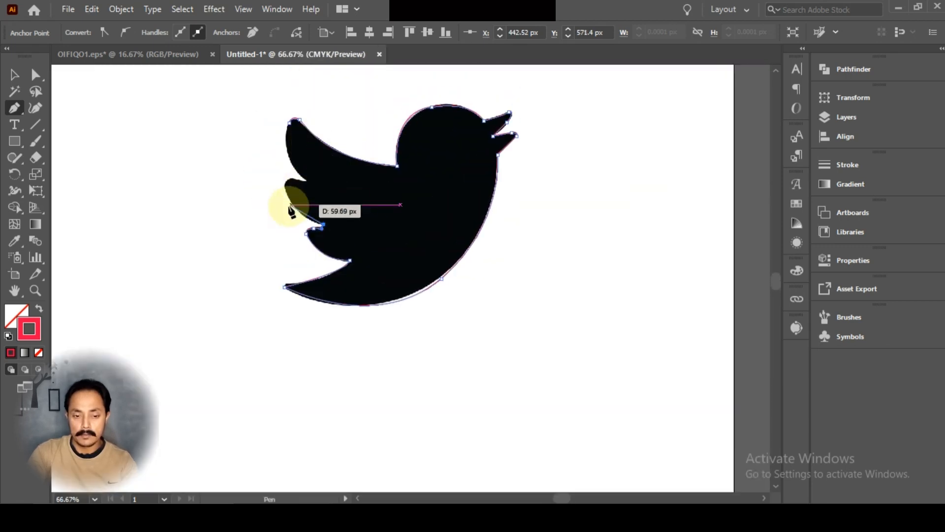
pyautogui.moveTo(284, 183); pyautogui.dragTo(284, 160)
pyautogui.keyDown('alt'); pyautogui.click(295, 182); pyautogui.keyUp('alt')
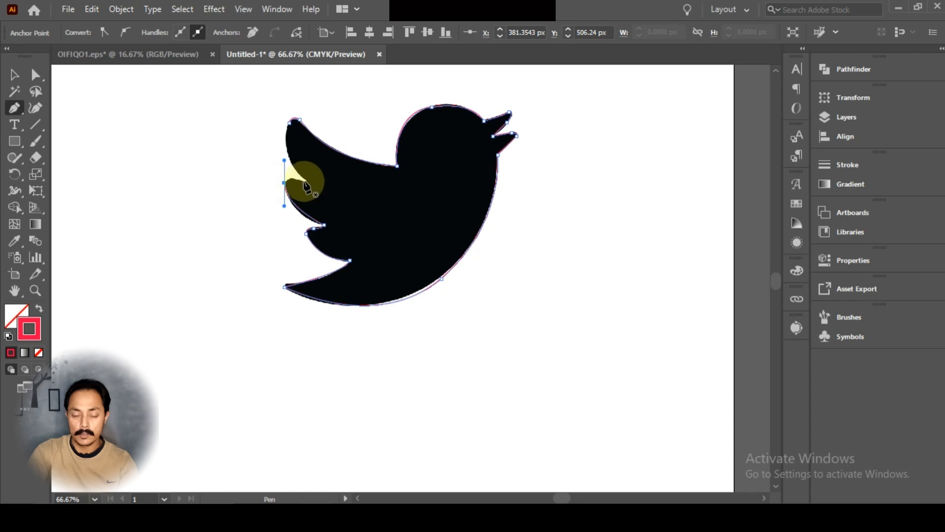
pyautogui.scroll(1, 309, 180)
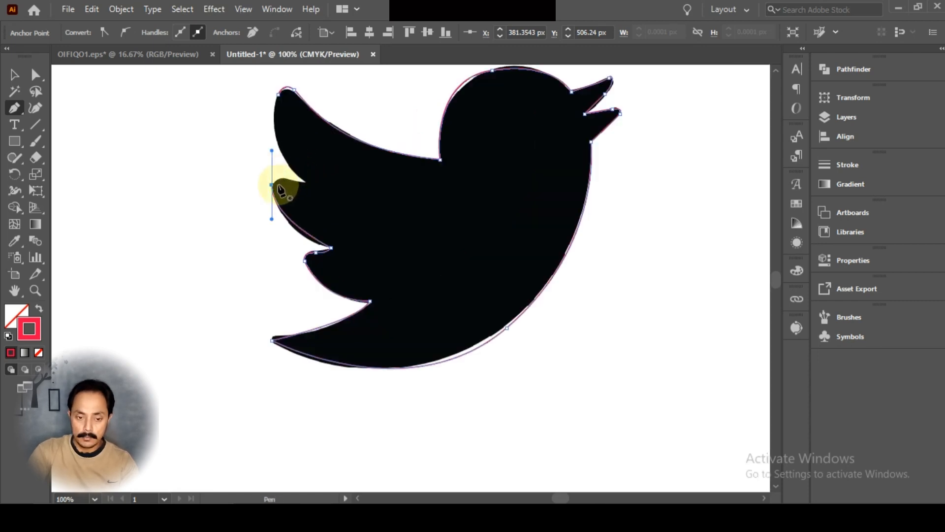
pyautogui.moveTo(273, 187); pyautogui.dragTo(306, 185)
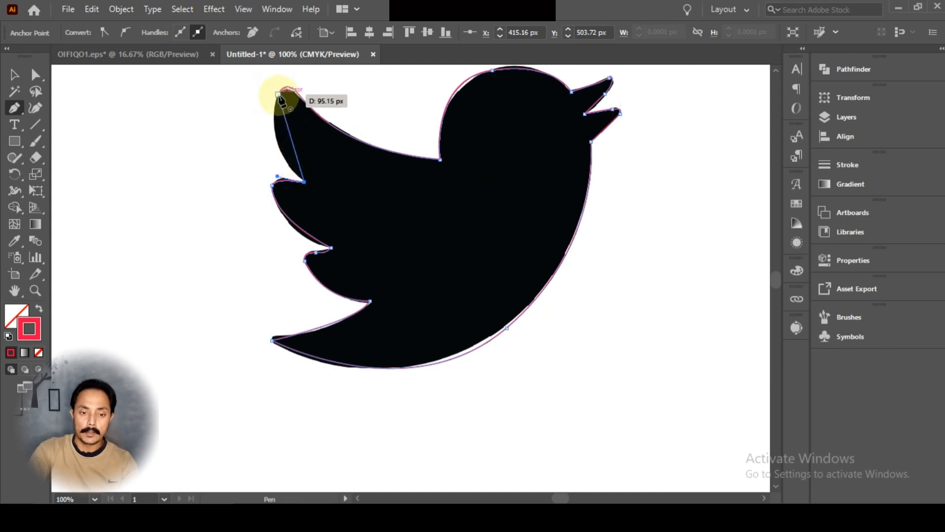
# Close the bird path with a curved segment from the upper notch to the starting anchor at the top wing tip
pyautogui.moveTo(279, 95); pyautogui.dragTo(284, 79)
pyautogui.scroll(5, 285, 159)
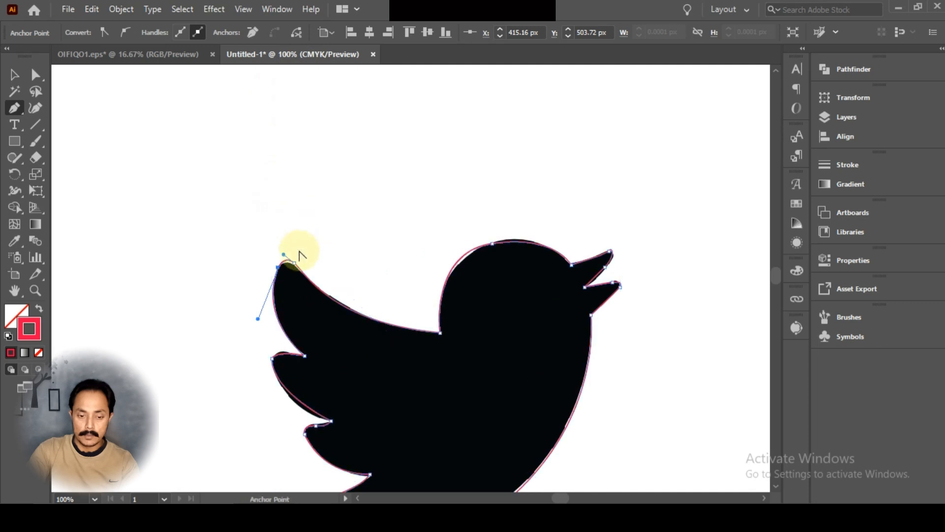
pyautogui.scroll(-4, 331, 306)
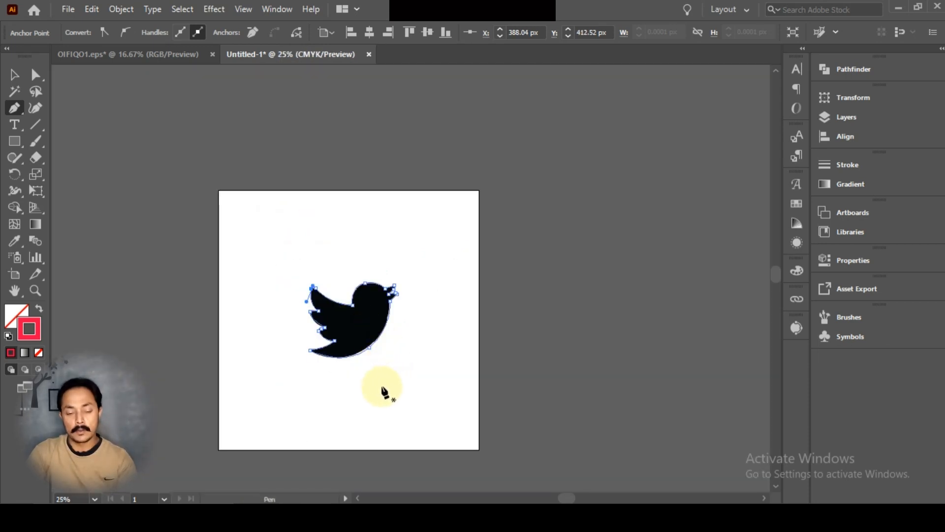
pyautogui.scroll(3, 376, 380)
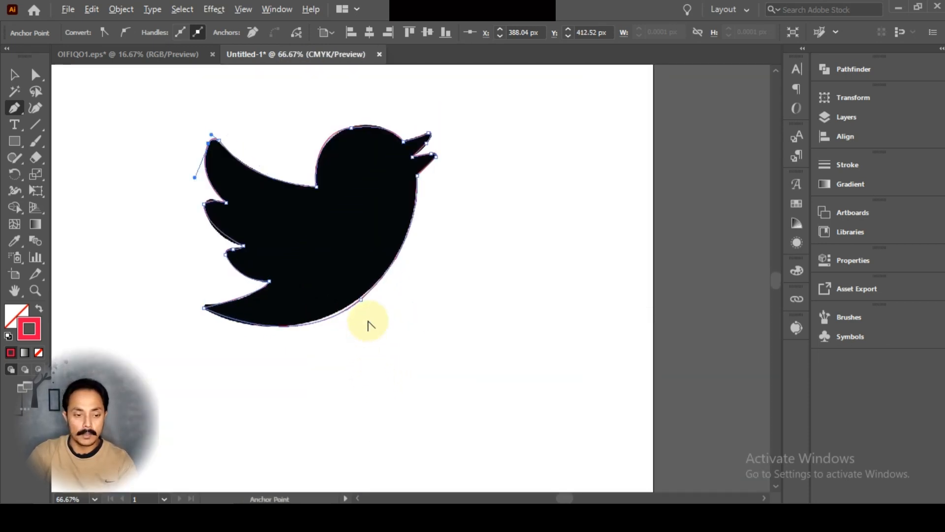
pyautogui.scroll(-1, 370, 323)
# Move the black bird image away from the traced outline and off the artboard's edge
pyautogui.click(13, 75)
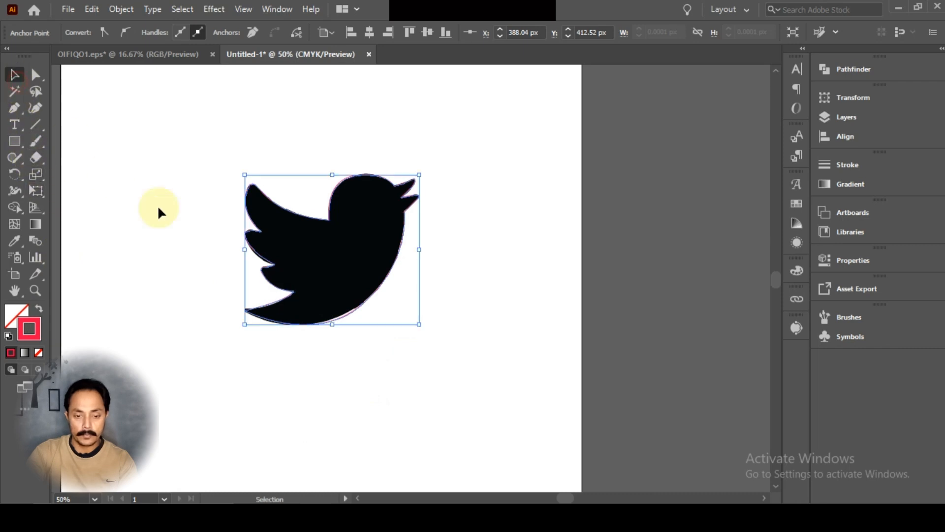
pyautogui.moveTo(338, 296); pyautogui.dragTo(558, 411)
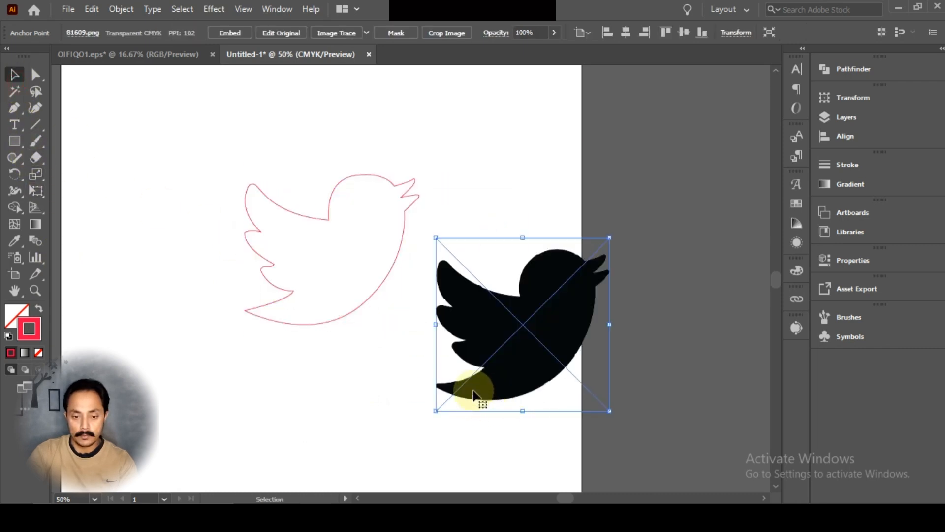
pyautogui.moveTo(507, 327); pyautogui.dragTo(644, 359)
pyautogui.scroll(1, 411, 316)
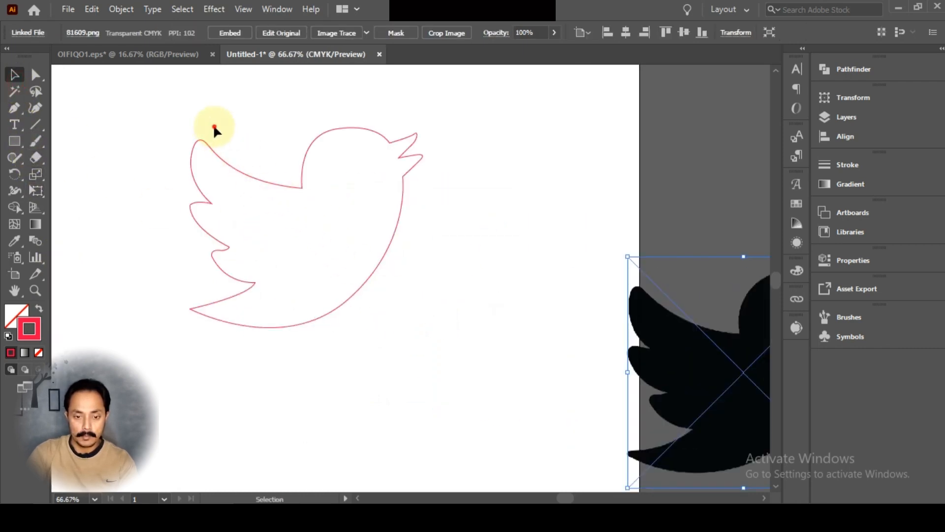
# Examine the shape of the finished bird outline on its own, without the reference image behind it
pyautogui.click(214, 129)
pyautogui.scroll(1, 333, 249)
pyautogui.scroll(3, 340, 278)
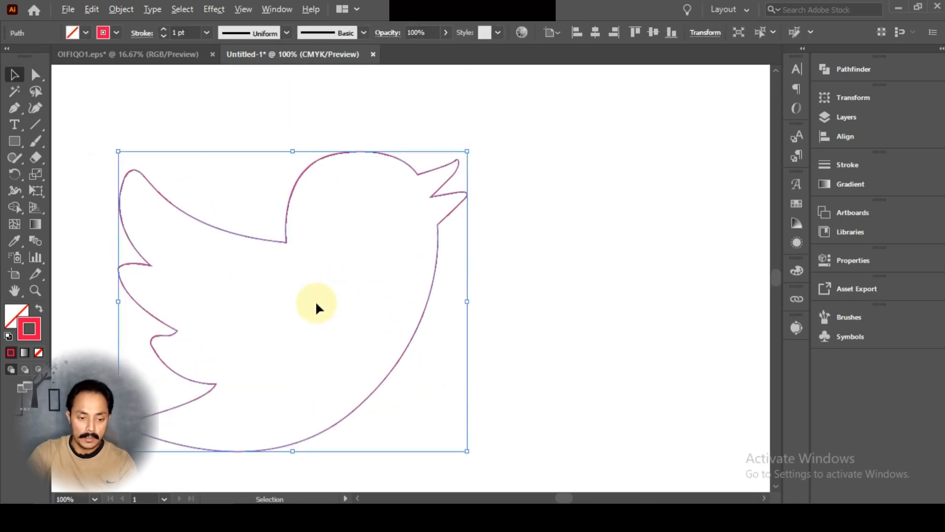
pyautogui.scroll(1, 295, 313)
pyautogui.scroll(-1, 126, 311)
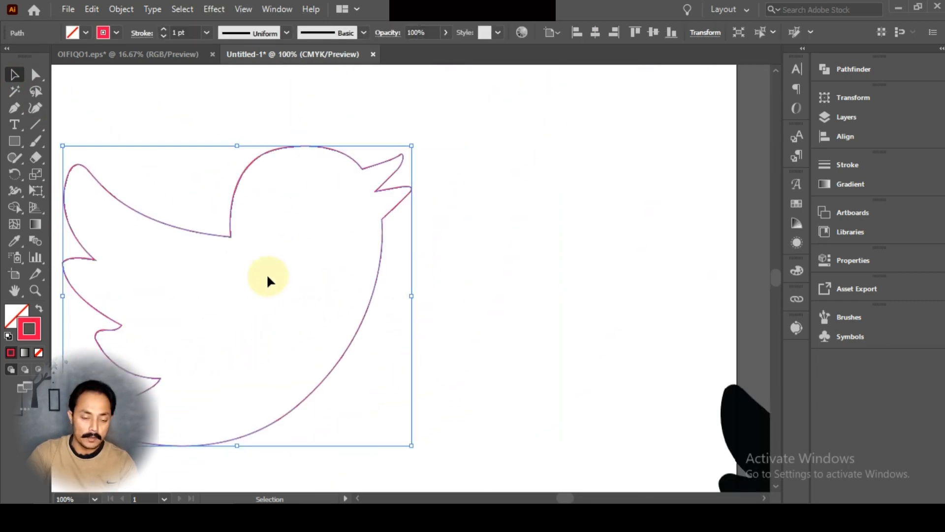
pyautogui.press('alt')
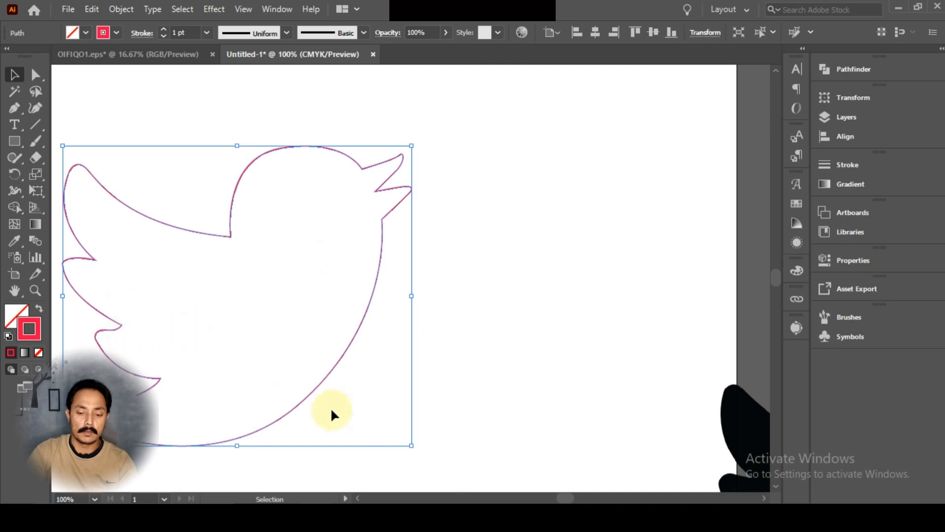
pyautogui.moveTo(563, 500); pyautogui.dragTo(559, 499)
pyautogui.scroll(-1, 331, 337)
pyautogui.click(275, 163)
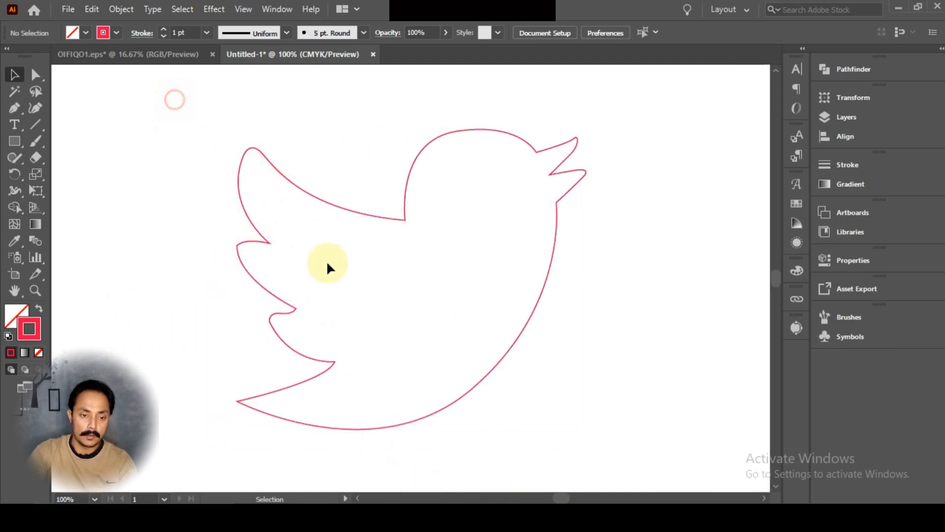
# Set the stroke weight of the traced bird outline to 5 pt and deselect it
pyautogui.hotkey('ctrl', 'a')
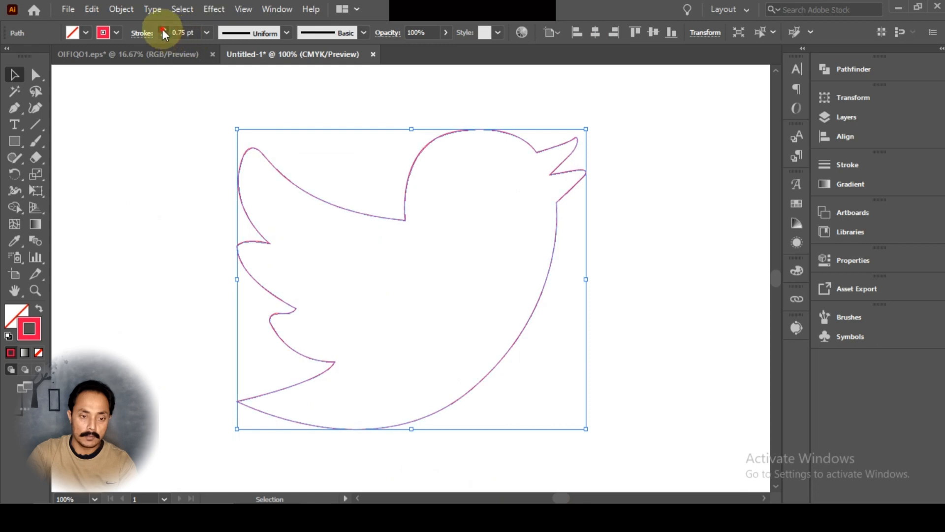
pyautogui.click(163, 28)
pyautogui.click(163, 29)
pyautogui.click(163, 28)
pyautogui.click(163, 28)
pyautogui.click(639, 323)
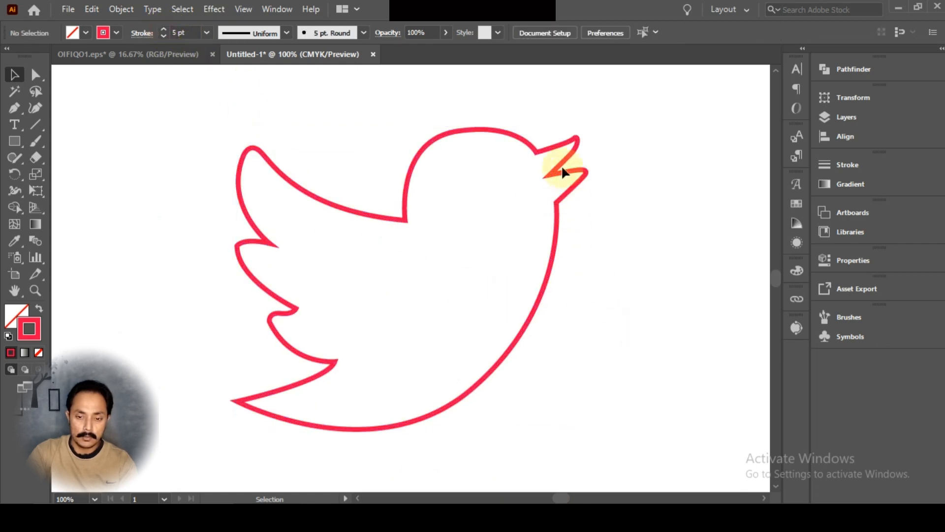
# Check the beak and wing corners of the thickened outline, then activate the Smooth tool
pyautogui.scroll(2, 564, 148)
pyautogui.scroll(-2, 497, 211)
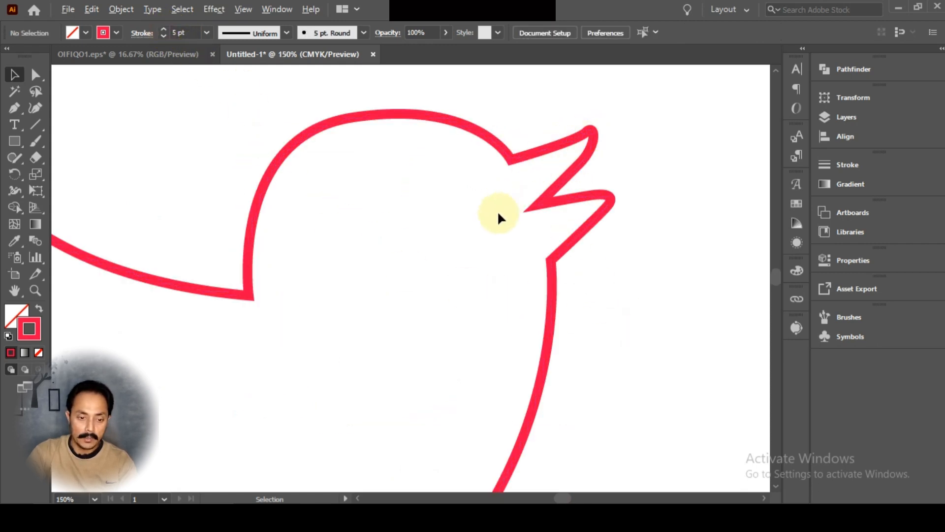
pyautogui.scroll(1, 232, 282)
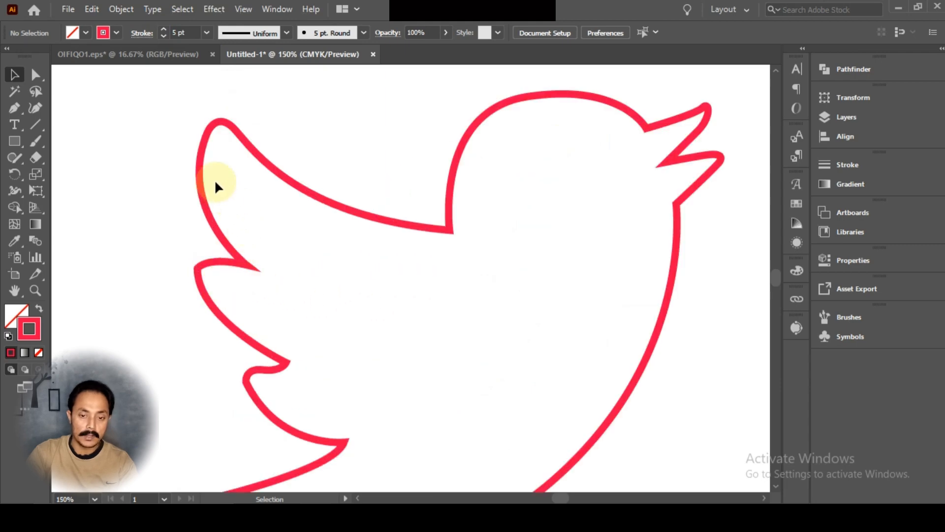
pyautogui.click(213, 150)
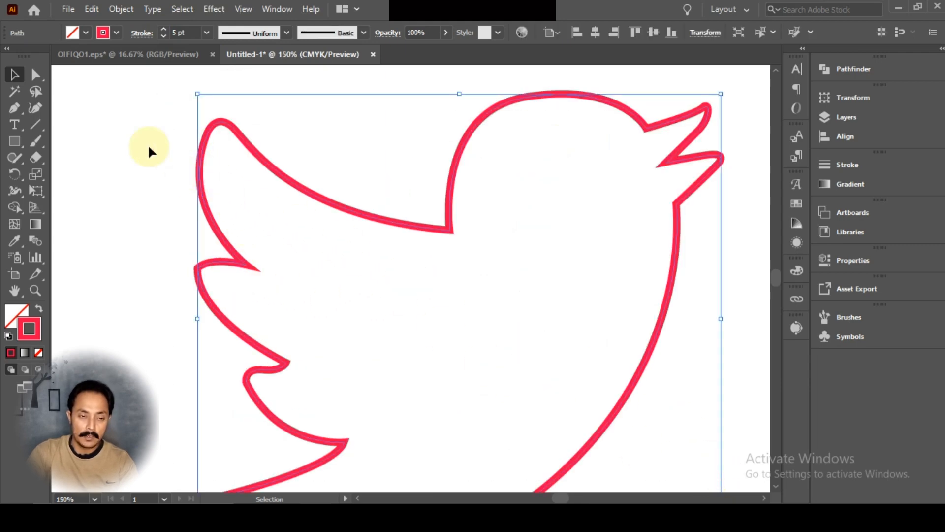
pyautogui.click(36, 74)
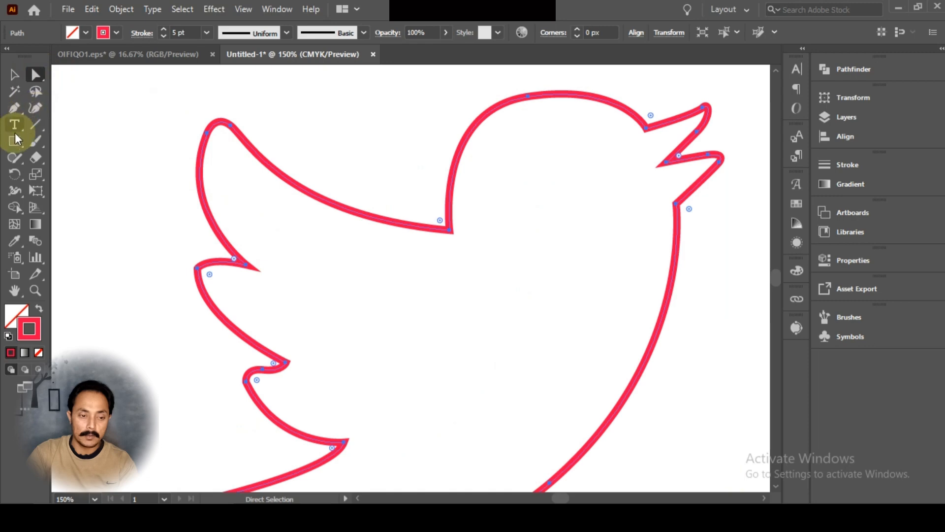
pyautogui.click(14, 157)
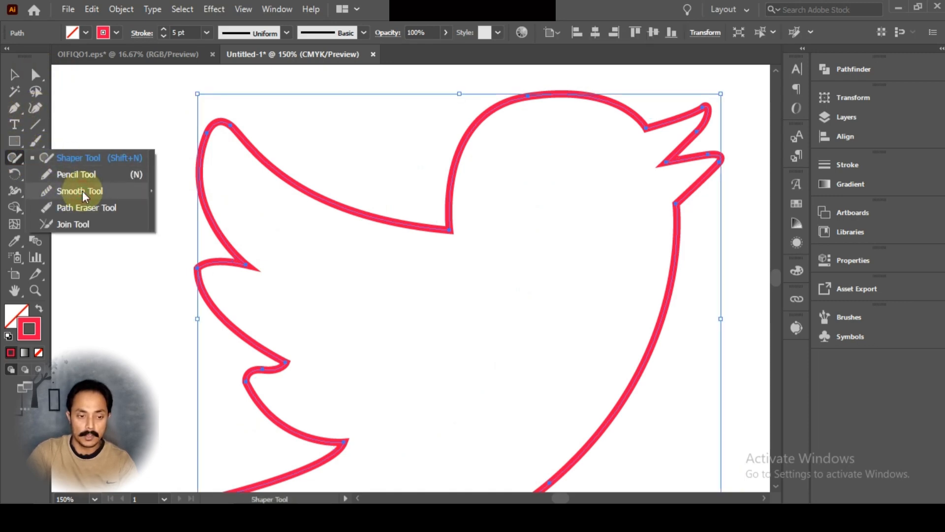
pyautogui.click(81, 190)
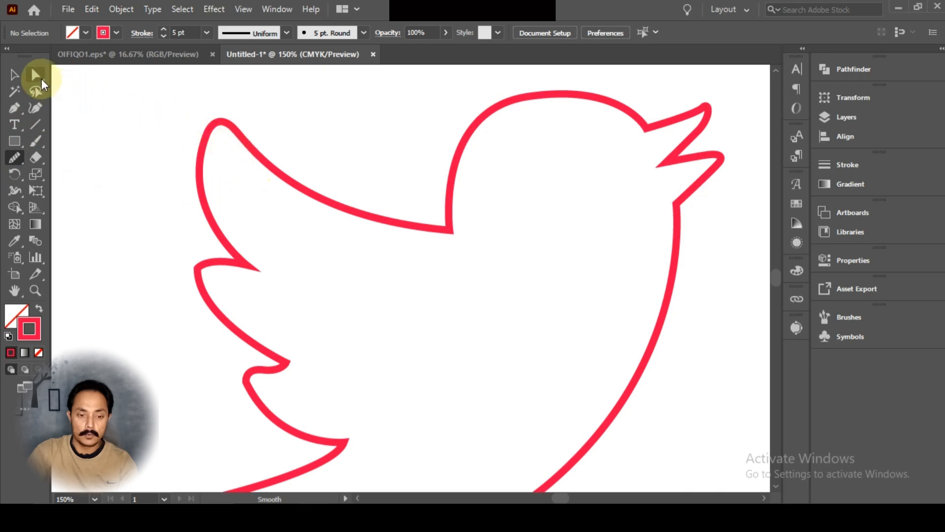
# Select the anchors at the upper wing tip, then round the middle feather's tip with the Smooth tool
pyautogui.click(36, 74)
pyautogui.moveTo(190, 116); pyautogui.dragTo(252, 167)
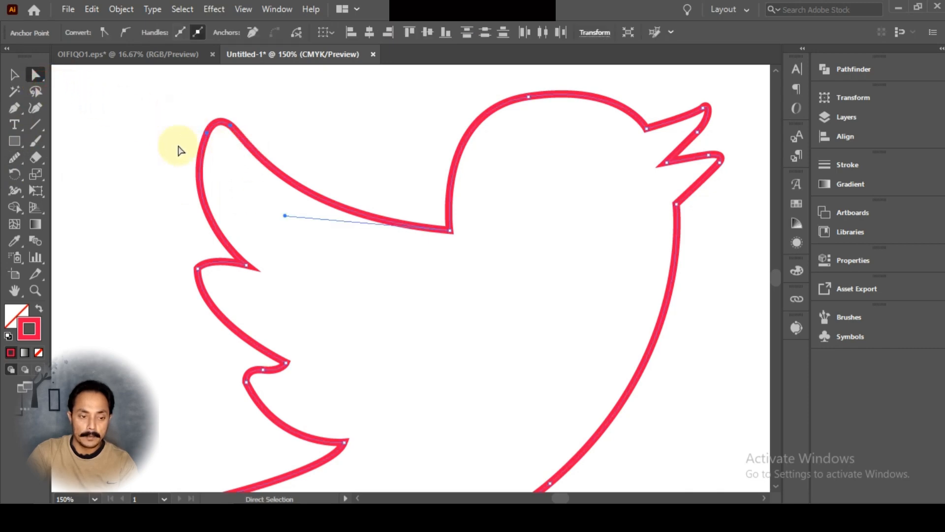
pyautogui.click(21, 158)
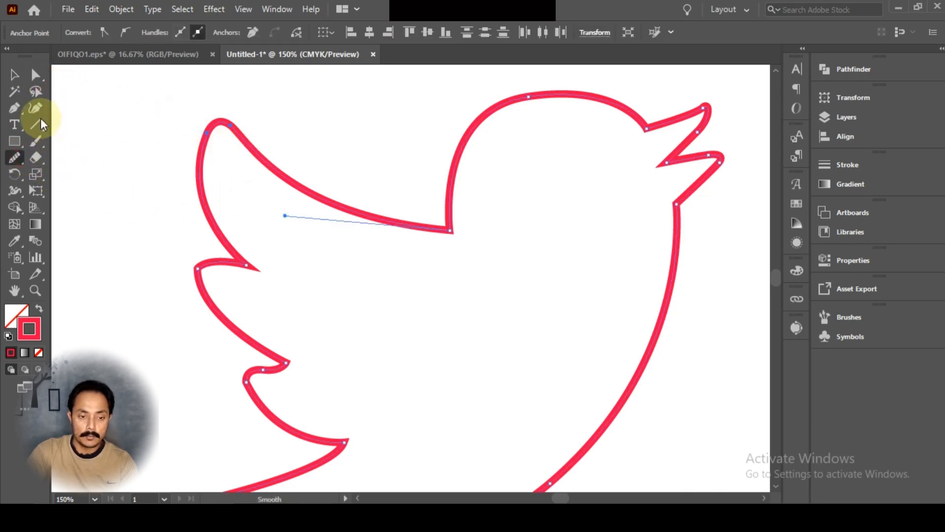
pyautogui.click(233, 252)
pyautogui.scroll(1, 234, 268)
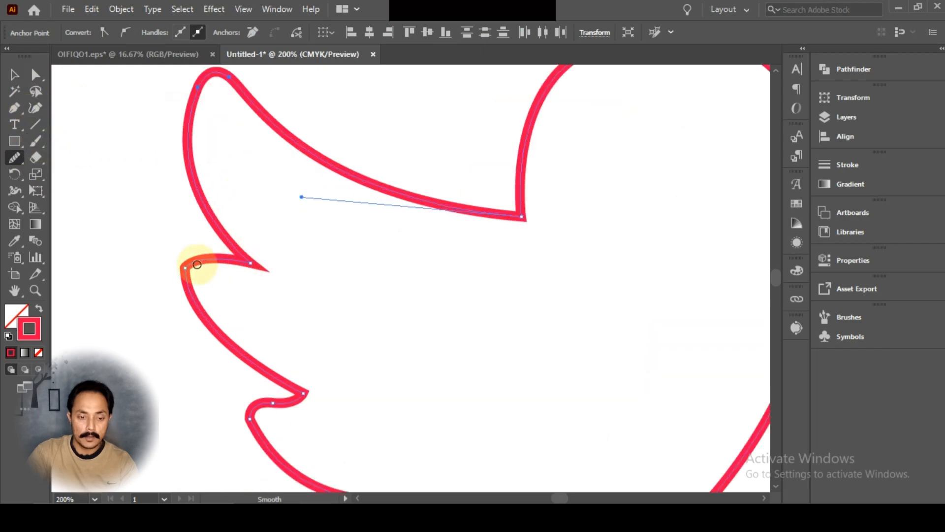
pyautogui.moveTo(176, 276); pyautogui.dragTo(184, 265)
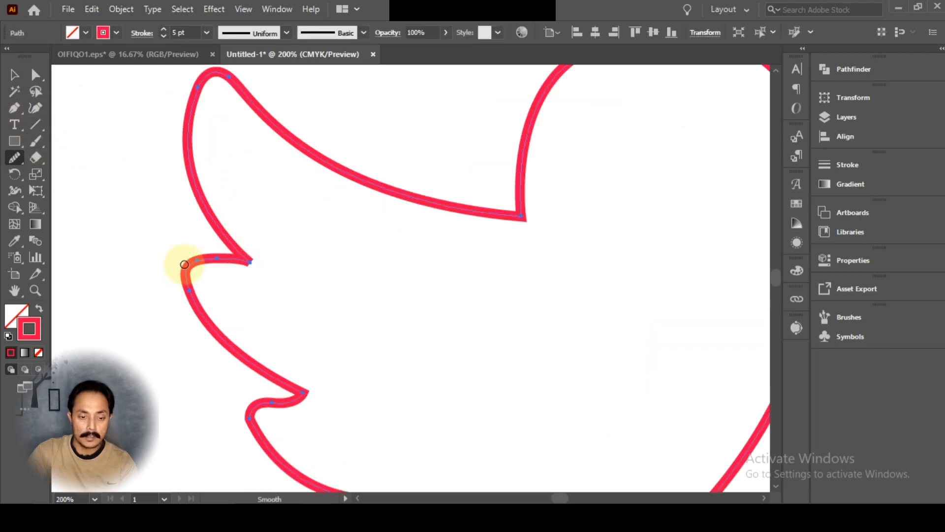
pyautogui.scroll(-1, 227, 328)
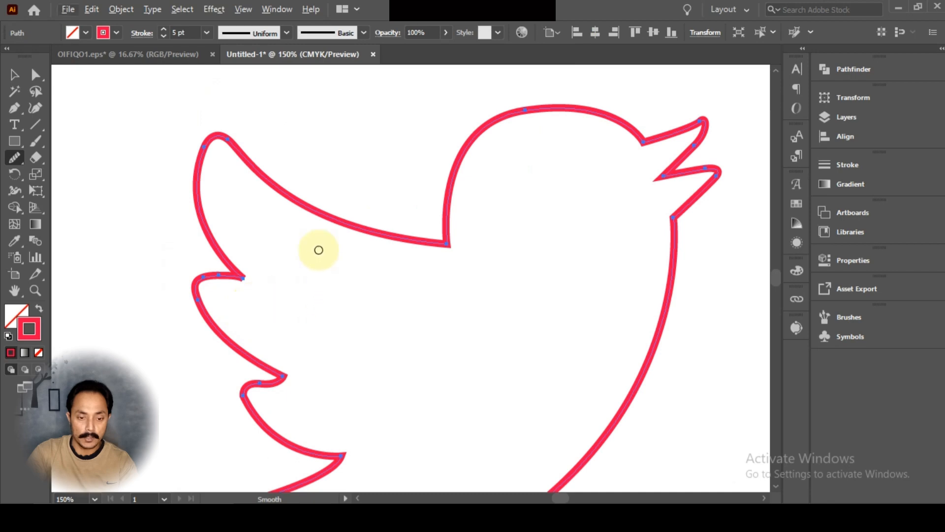
# Smooth the tip of the upper beak with the Smooth tool
pyautogui.scroll(2, 704, 127)
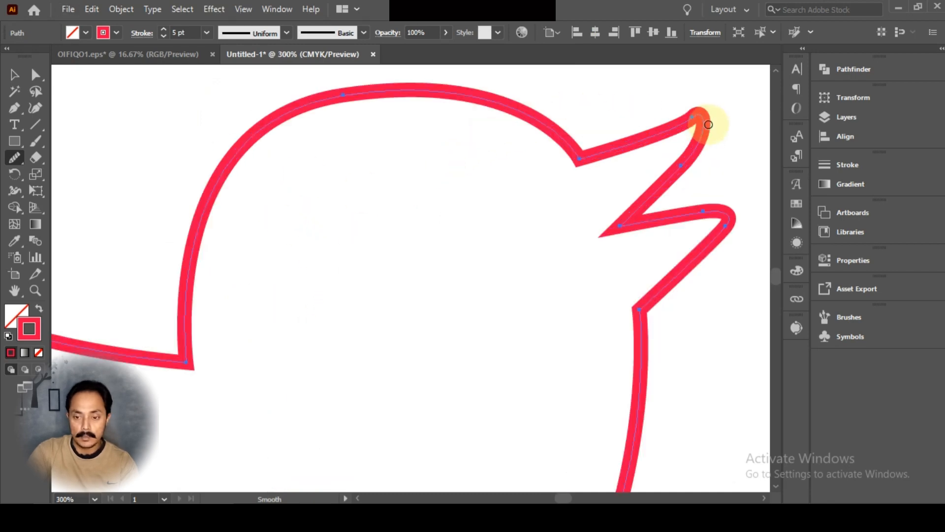
pyautogui.scroll(1, 706, 116)
pyautogui.moveTo(704, 100)
pyautogui.mouseDown()
pyautogui.moveTo(658, 134)
pyautogui.moveTo(699, 131)
pyautogui.mouseUp()
pyautogui.scroll(-3, 705, 149)
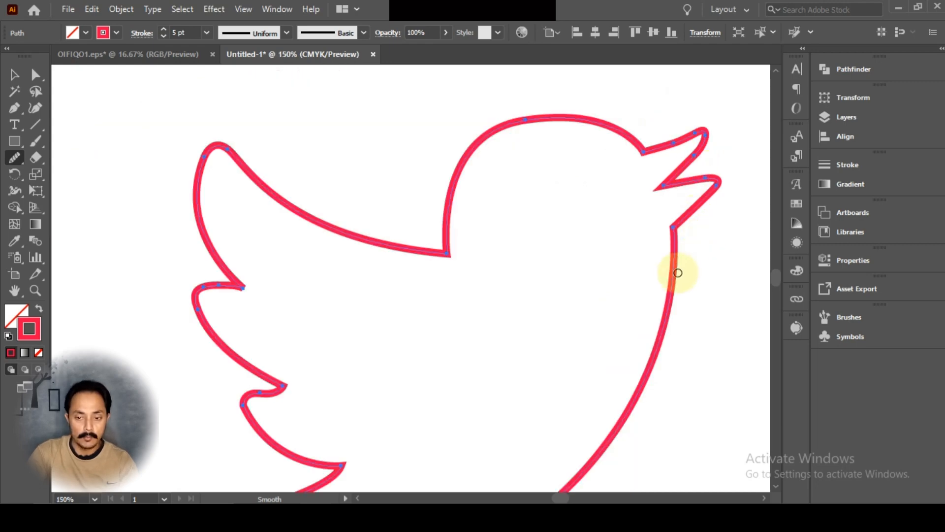
# Smooth the lowest wing feather from its tip along its lower edge to the notch above the tail
pyautogui.scroll(-2, 675, 274)
pyautogui.scroll(3, 585, 329)
pyautogui.scroll(-1, 551, 347)
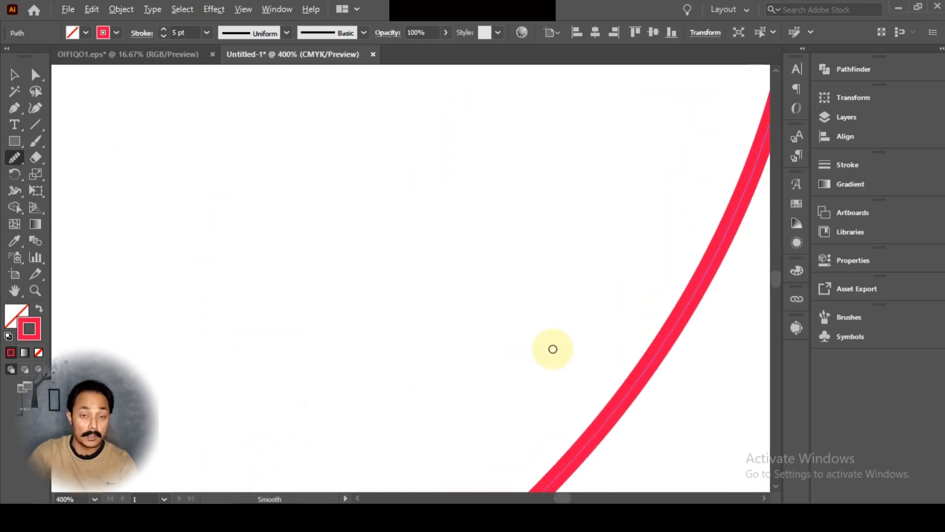
pyautogui.scroll(-2, 439, 376)
pyautogui.scroll(-2, 191, 361)
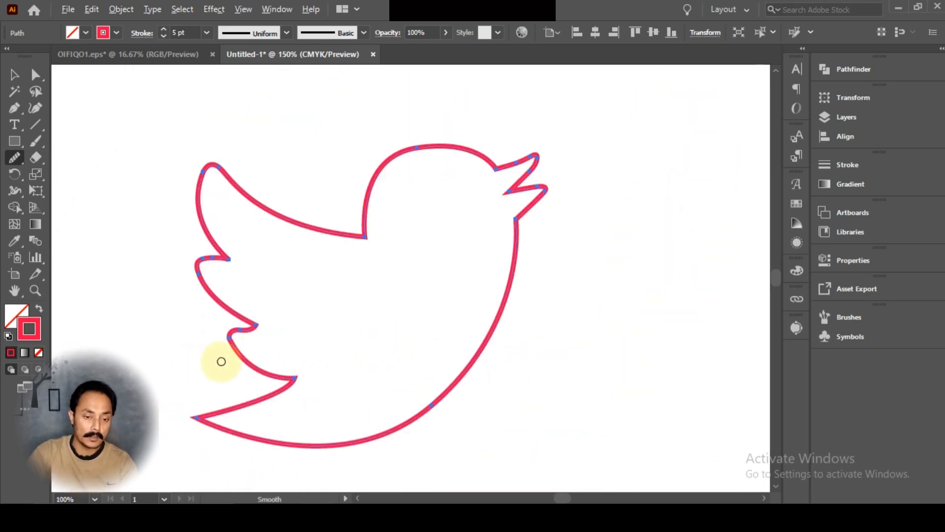
pyautogui.scroll(2, 221, 362)
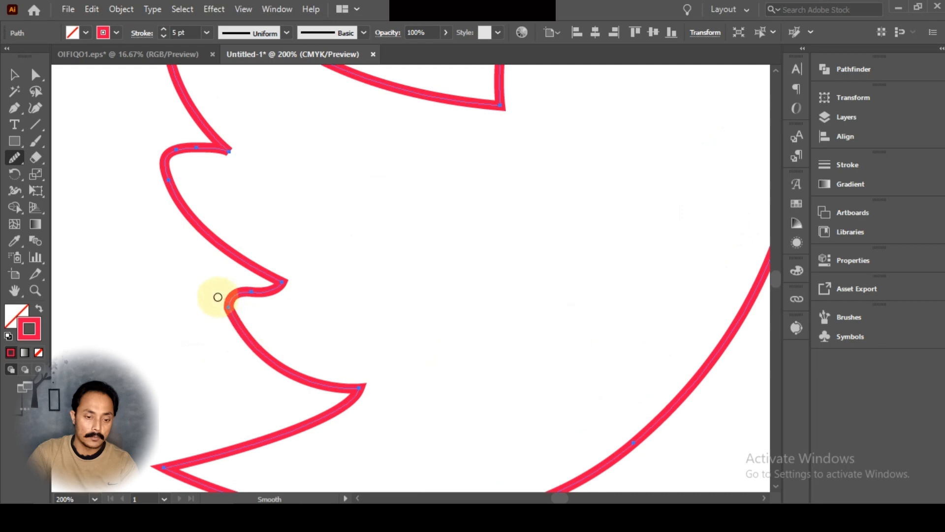
pyautogui.moveTo(225, 296)
pyautogui.mouseDown()
pyautogui.moveTo(242, 326)
pyautogui.moveTo(338, 359)
pyautogui.moveTo(392, 418)
pyautogui.mouseUp()
pyautogui.scroll(1, 304, 310)
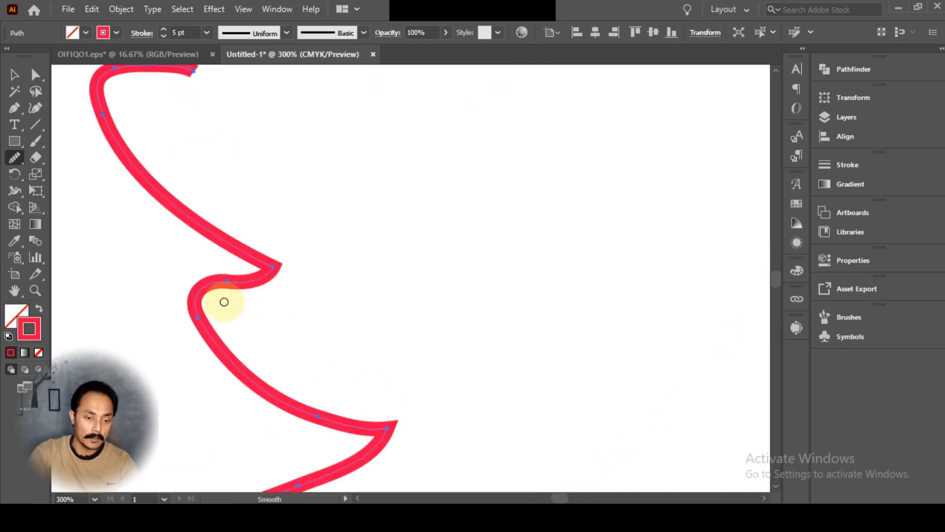
pyautogui.scroll(-2, 228, 358)
pyautogui.moveTo(238, 379)
pyautogui.mouseDown()
pyautogui.moveTo(271, 431)
pyautogui.moveTo(210, 295)
pyautogui.moveTo(204, 215)
pyautogui.moveTo(240, 274)
pyautogui.mouseUp()
pyautogui.scroll(-2, 230, 229)
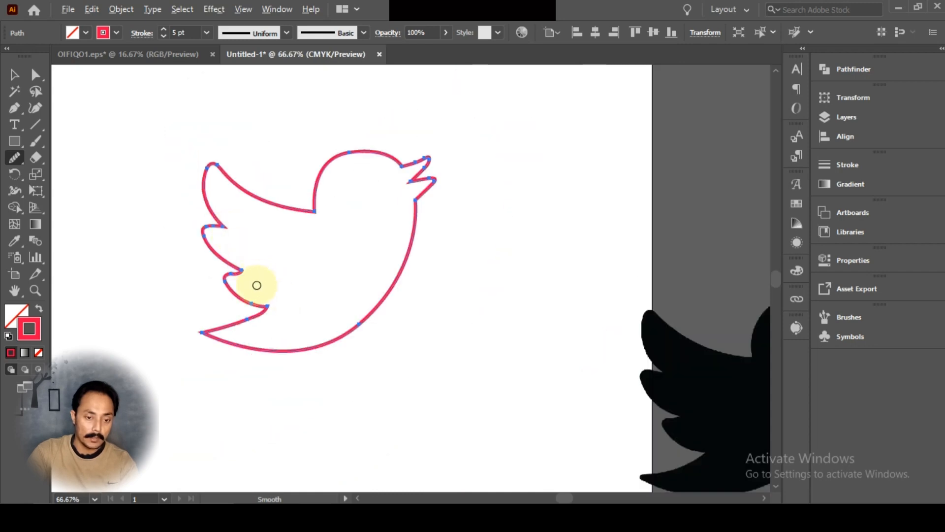
# Smooth the tail's upper edge where it meets the notch below the lowest wing feather
pyautogui.scroll(1, 278, 325)
pyautogui.scroll(1, 237, 297)
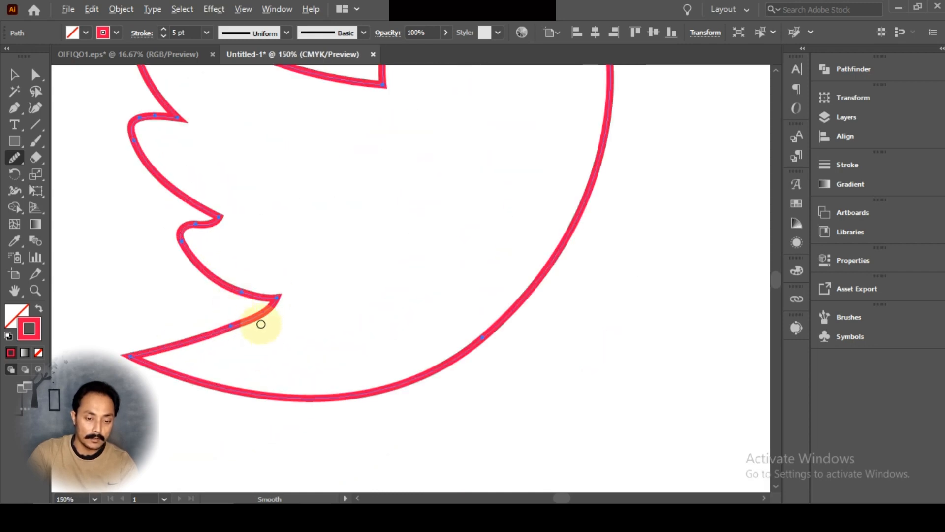
pyautogui.moveTo(277, 320)
pyautogui.mouseDown()
pyautogui.moveTo(233, 331)
pyautogui.moveTo(290, 311)
pyautogui.mouseUp()
pyautogui.scroll(-3, 290, 314)
pyautogui.scroll(2, 282, 302)
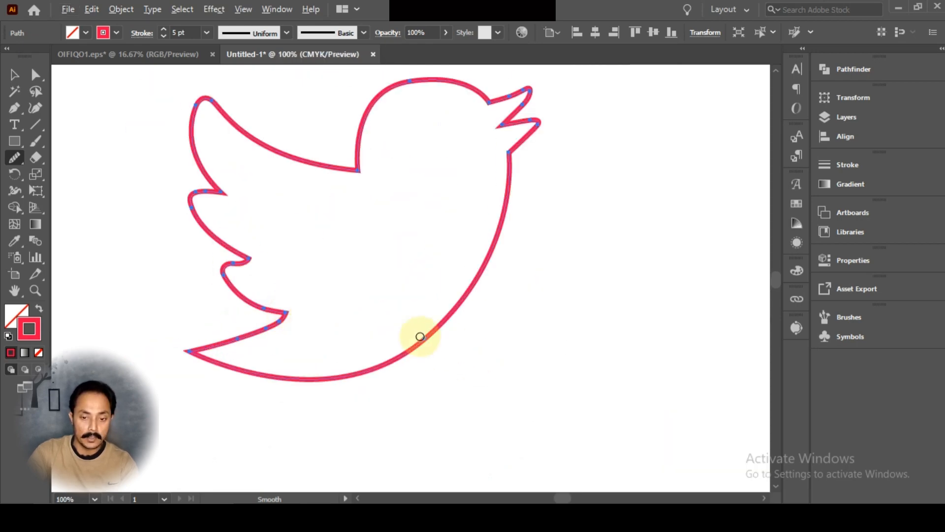
# Give the traced bird a solid red fill with no stroke, and deselect it
pyautogui.scroll(-1, 420, 333)
pyautogui.click(14, 75)
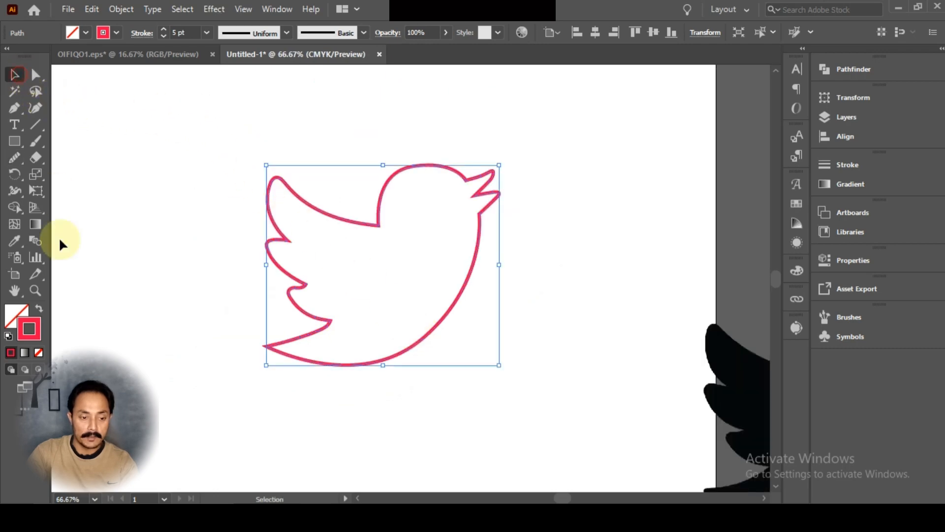
pyautogui.click(16, 318)
pyautogui.click(11, 352)
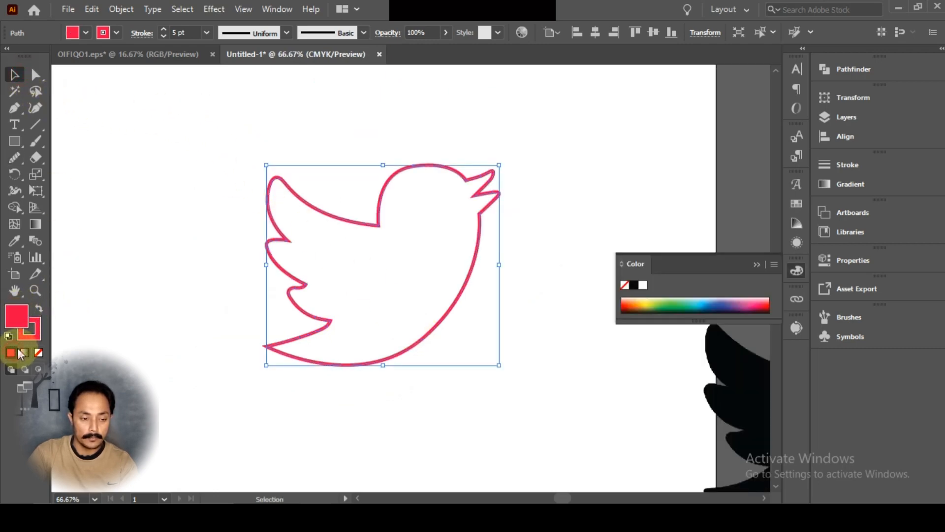
pyautogui.click(335, 436)
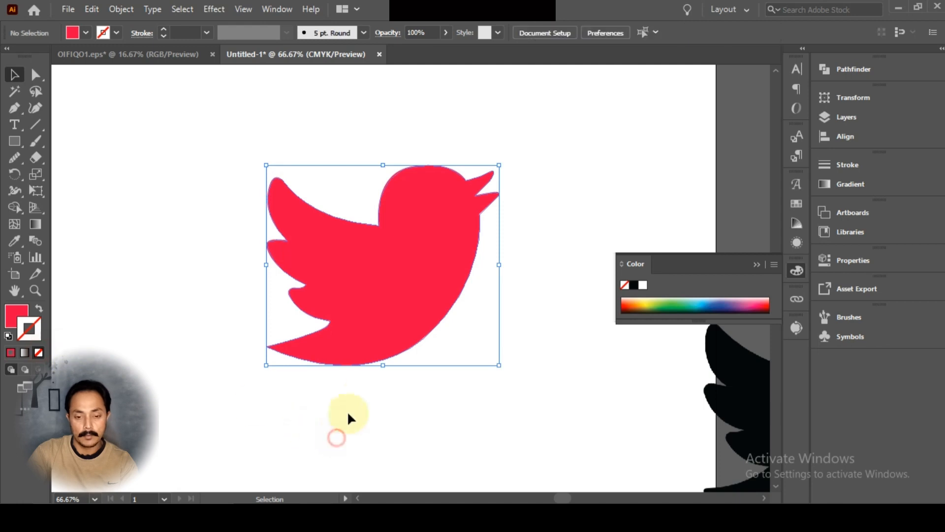
# Delete the black reference bird silhouette beside the artboard
pyautogui.scroll(-1, 367, 386)
pyautogui.scroll(3, 369, 388)
pyautogui.scroll(-4, 367, 391)
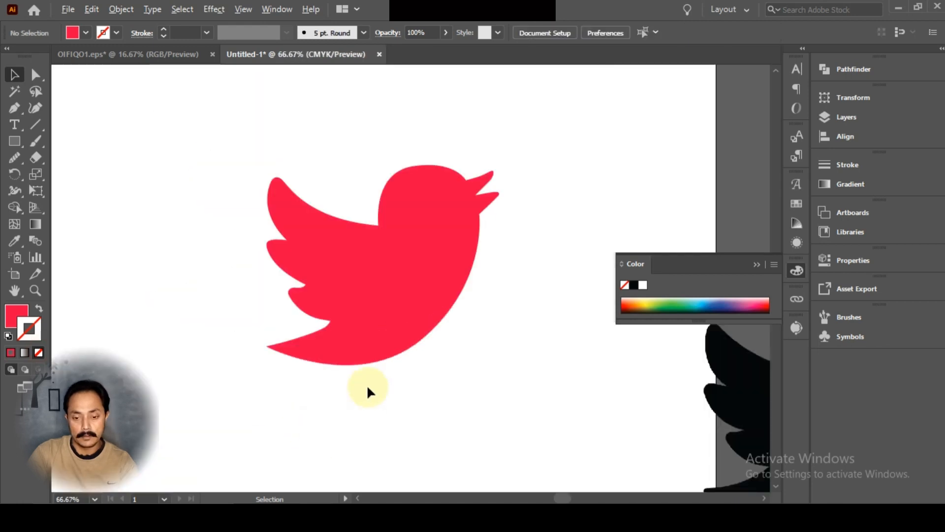
pyautogui.moveTo(580, 390); pyautogui.dragTo(196, 359)
pyautogui.press('Delete')
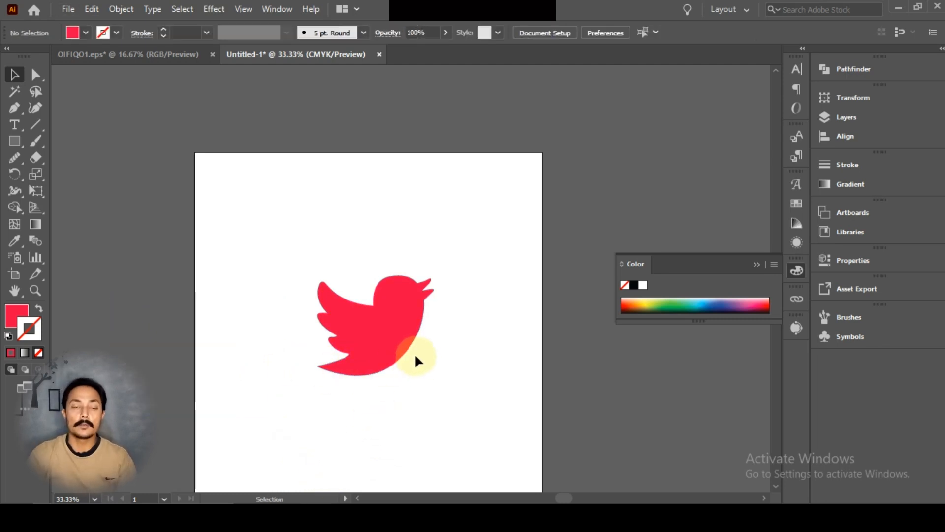
# Select the filled bird to review its shape and anchors, look over the Pen tool variants, and clear the selection
pyautogui.keyDown('alt'); pyautogui.scroll(1, 416, 361); pyautogui.keyUp('alt')
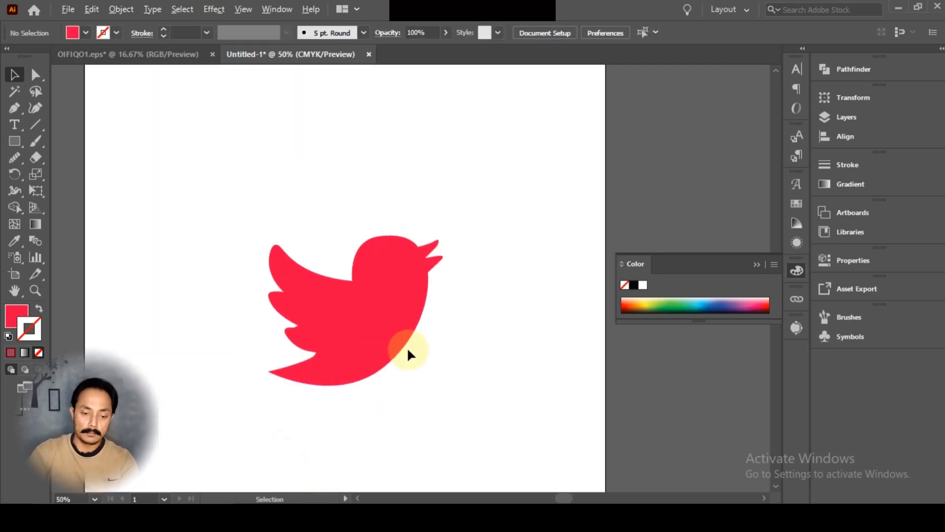
pyautogui.moveTo(257, 221); pyautogui.dragTo(407, 362)
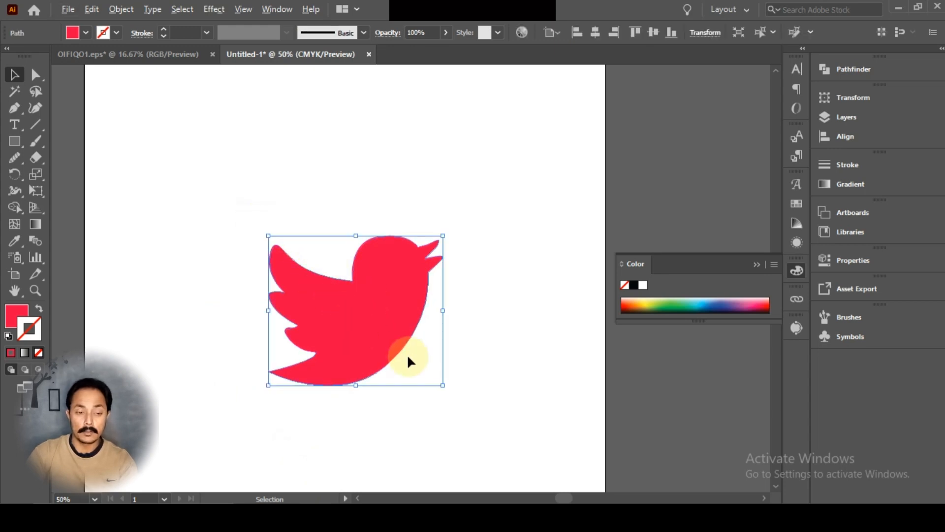
pyautogui.scroll(1, 408, 362)
pyautogui.scroll(-1, 407, 362)
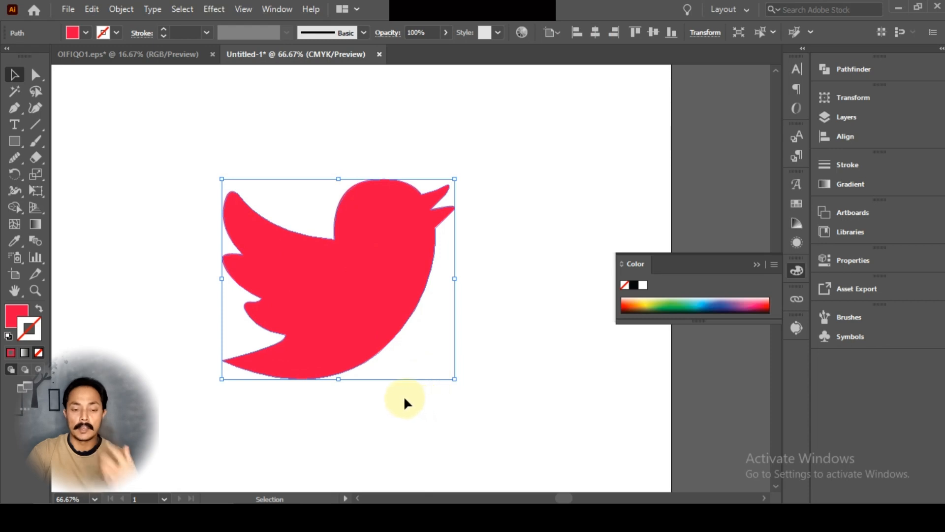
pyautogui.click(15, 109)
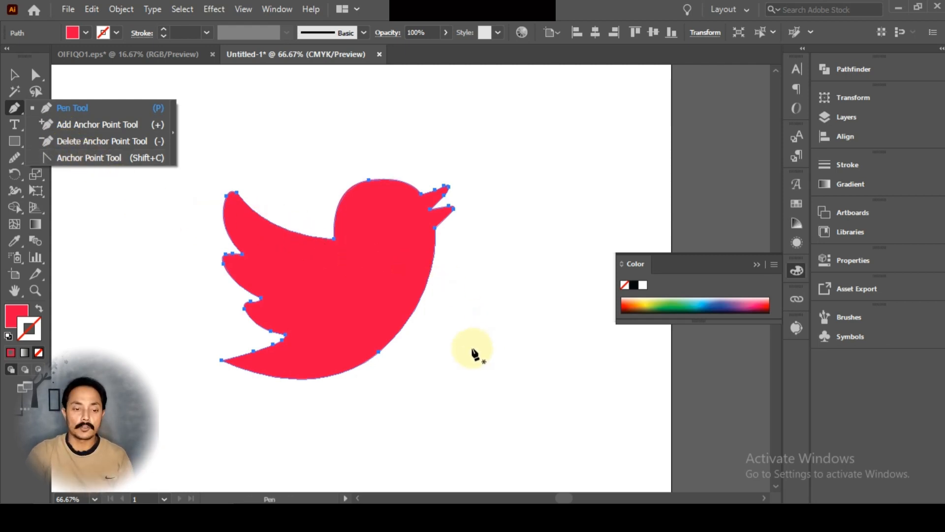
pyautogui.click(14, 75)
pyautogui.click(383, 323)
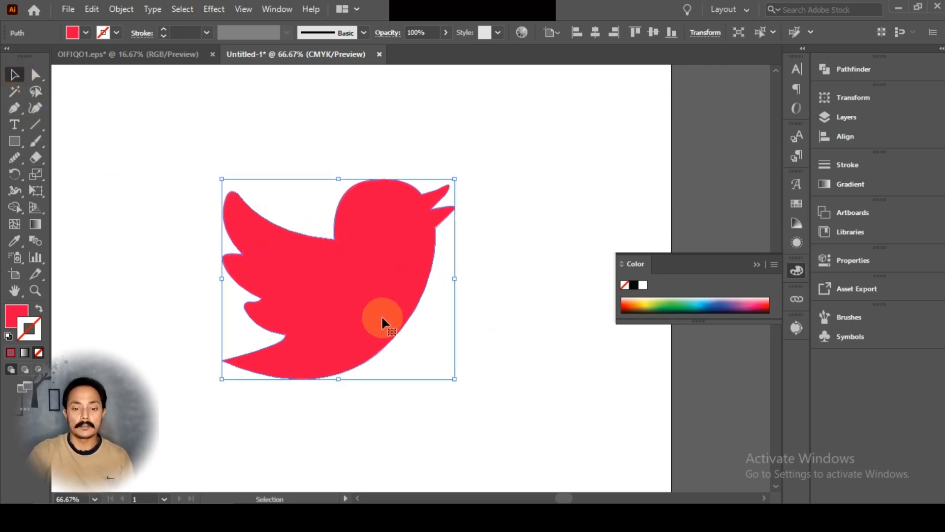
pyautogui.click(533, 338)
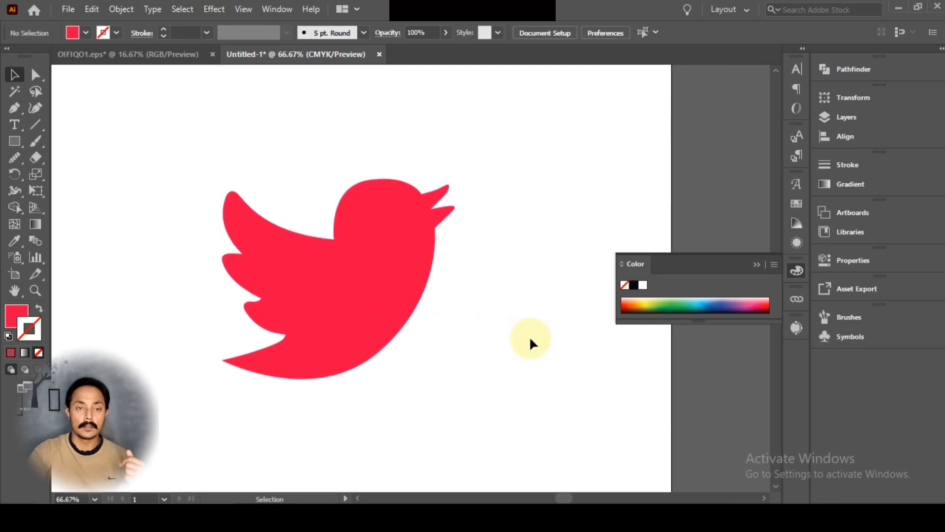